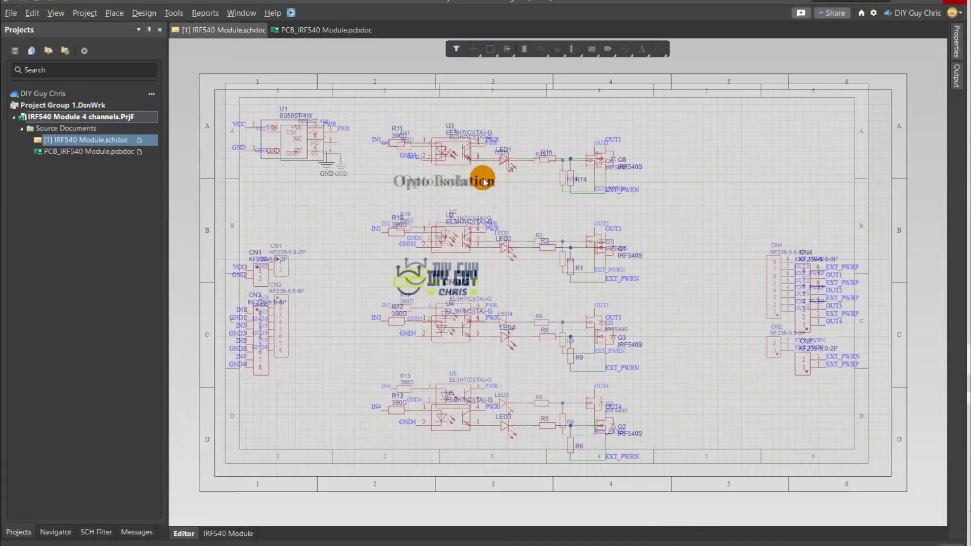
Step: Examine the four opto-isolated MOSFET channels in the IRF540 Module schematic
{"action": "scroll", "coordinate": [508, 219], "scroll_direction": "up", "scroll_amount": 2, "text": "ctrl"}
{"action": "scroll", "coordinate": [541, 261], "scroll_direction": "down", "scroll_amount": 1, "text": "ctrl"}
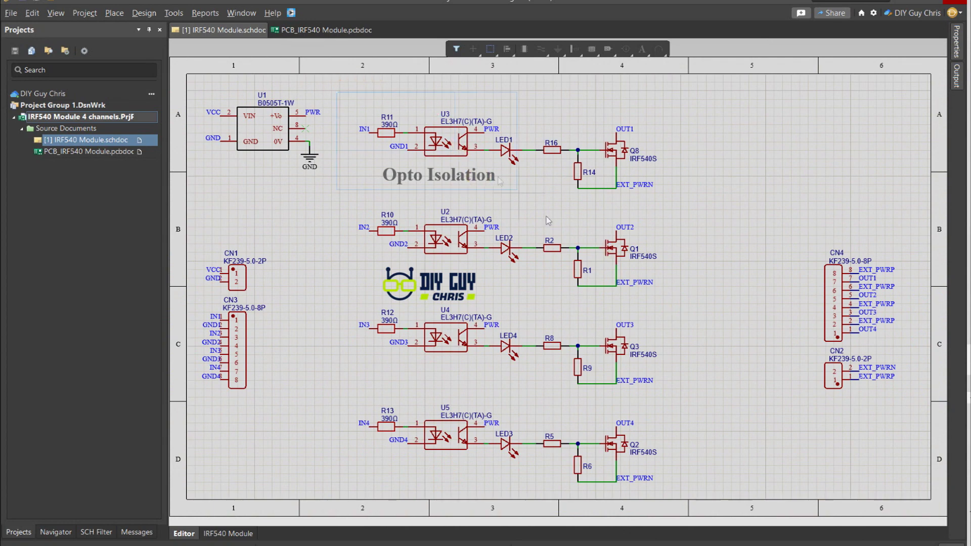
{"action": "left_click_drag", "start_coordinate": [670, 474], "coordinate": [671, 475]}
{"action": "left_click", "coordinate": [682, 293]}
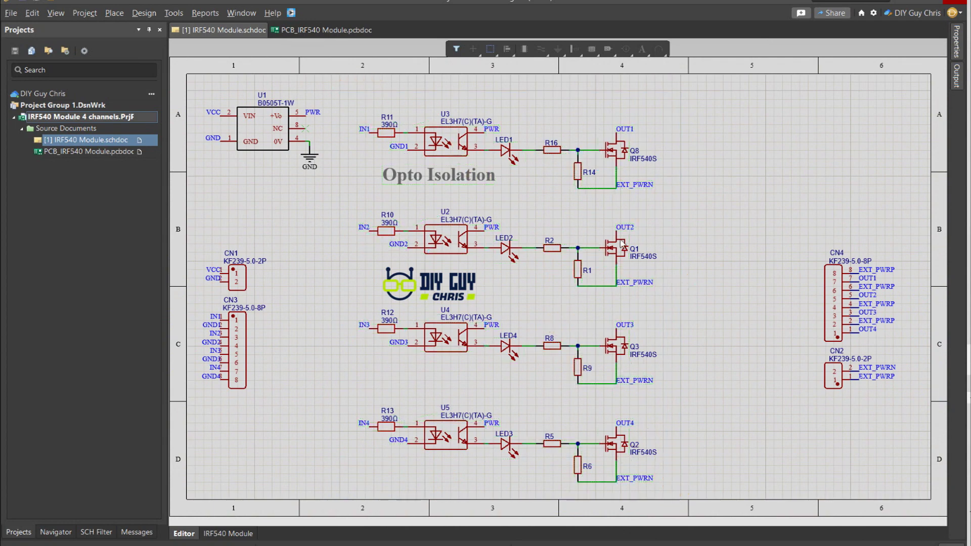
{"action": "scroll", "coordinate": [618, 228], "scroll_direction": "up", "scroll_amount": 1, "text": "ctrl"}
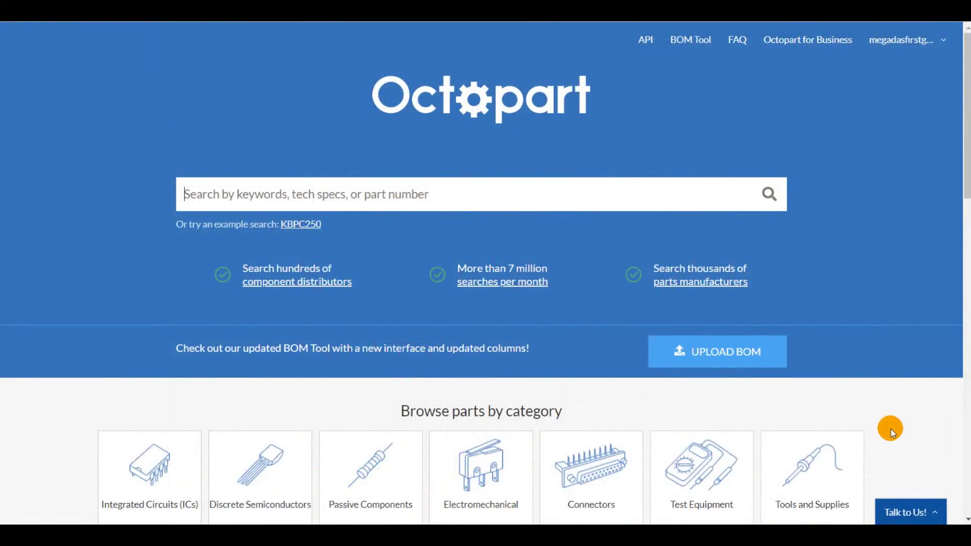
Step: Search Octopart for IRF540 and open the Infineon IRF540NSTRLPBF part page
{"action": "left_click", "coordinate": [443, 191]}
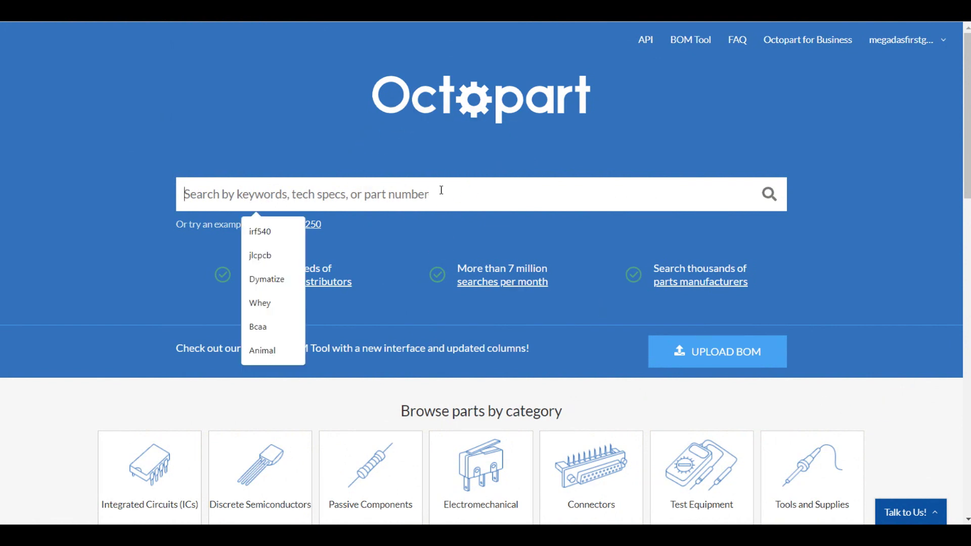
{"action": "type", "text": "IRF540"}
{"action": "key", "text": "Return"}
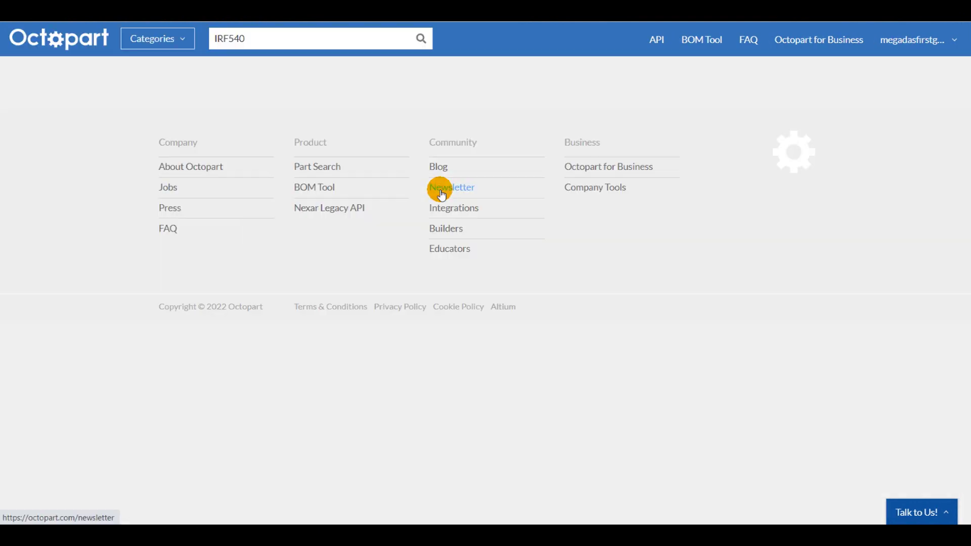
{"action": "scroll", "coordinate": [307, 238], "scroll_direction": "down", "scroll_amount": 5}
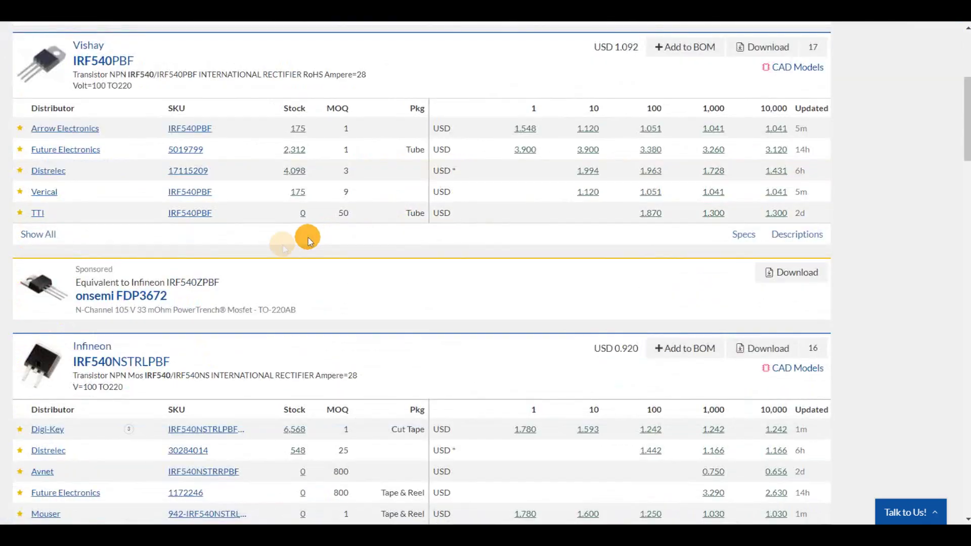
{"action": "left_click", "coordinate": [121, 372]}
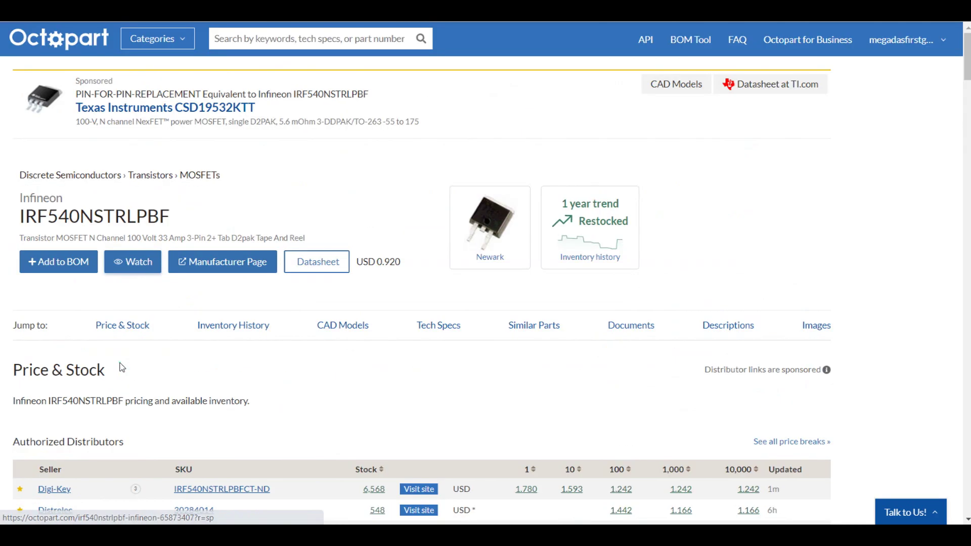
Step: Open the CAD models of the Infineon part and find the free IRF540NS symbol and footprint download
{"action": "left_click", "coordinate": [529, 285]}
{"action": "scroll", "coordinate": [508, 294], "scroll_direction": "down", "scroll_amount": 3}
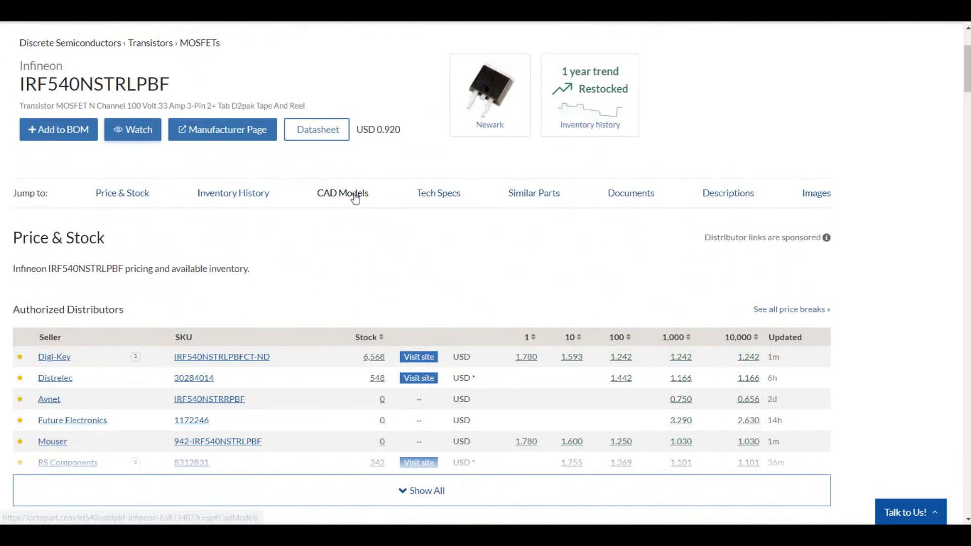
{"action": "left_click", "coordinate": [341, 192]}
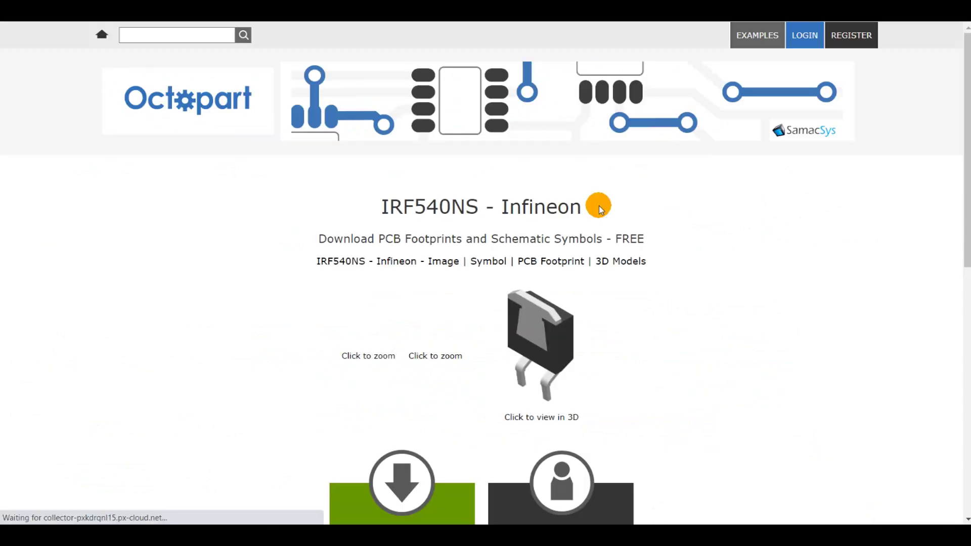
{"action": "left_click", "coordinate": [616, 200]}
{"action": "scroll", "coordinate": [616, 200], "scroll_direction": "down", "scroll_amount": 5}
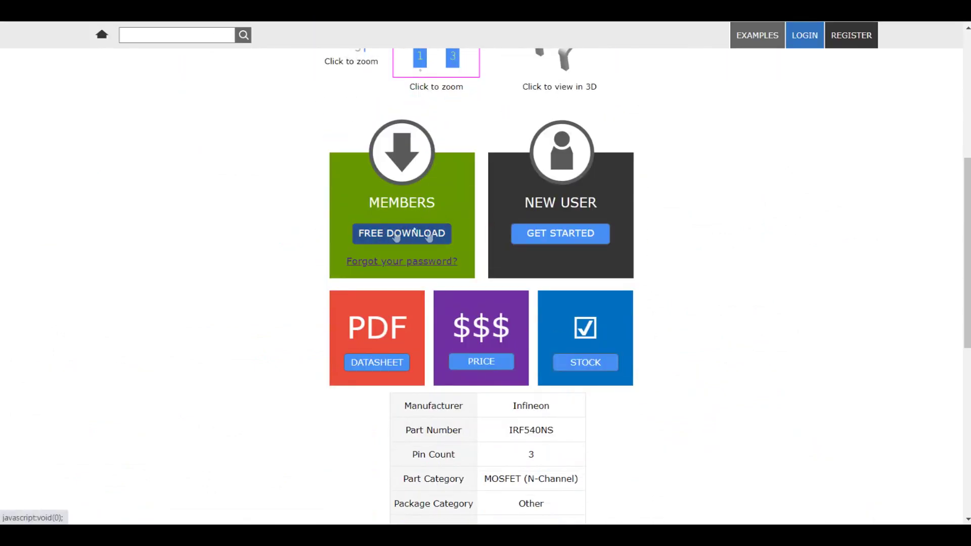
{"action": "left_click", "coordinate": [108, 505]}
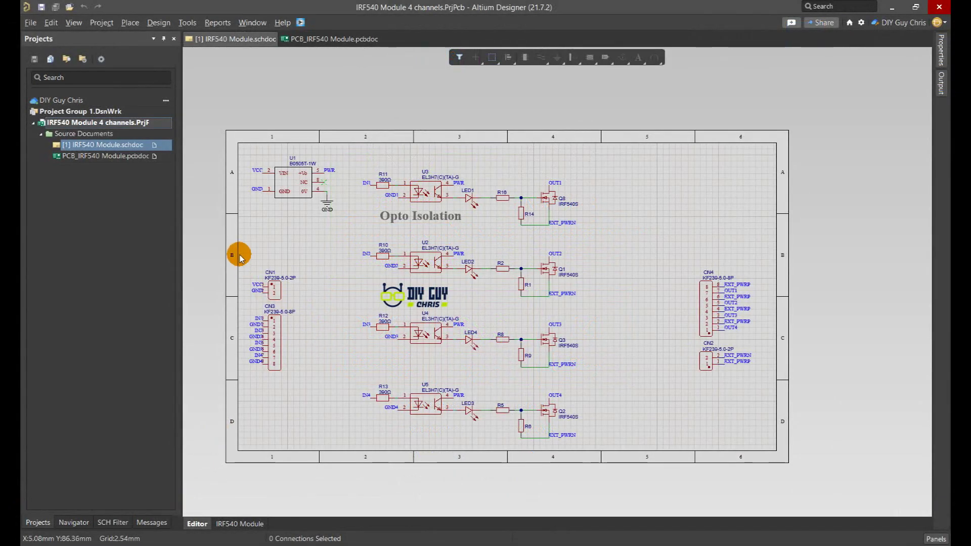
Step: Inspect the input connectors CN1 and CN3 and the output connectors CN4 and CN2 in the Altium Designer schematic
{"action": "left_click_drag", "start_coordinate": [242, 259], "coordinate": [306, 381]}
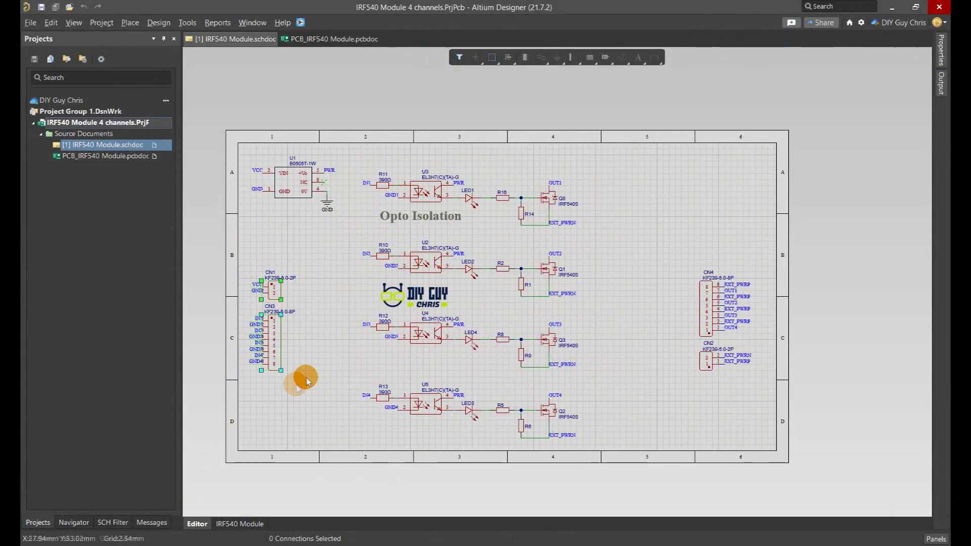
{"action": "left_click", "coordinate": [777, 404]}
{"action": "left_click", "coordinate": [753, 408]}
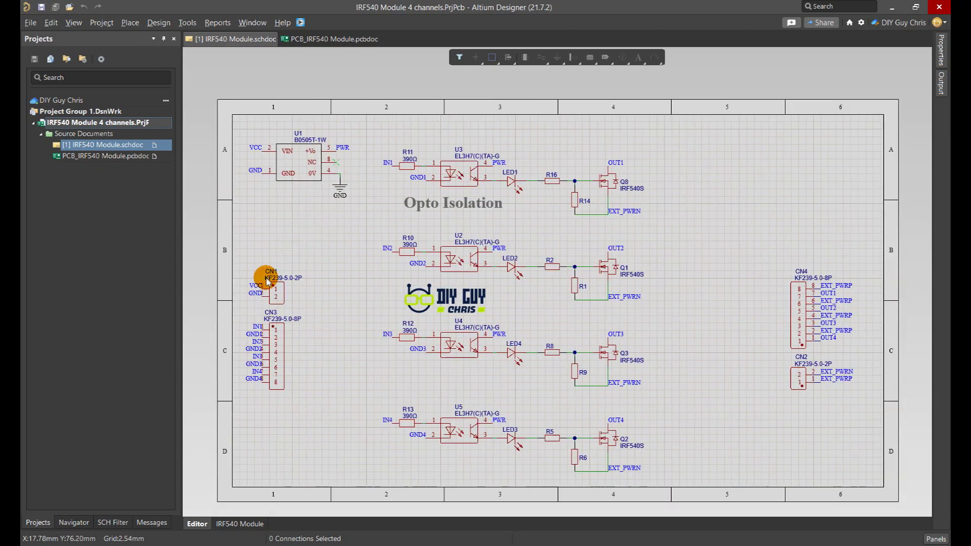
{"action": "scroll", "coordinate": [266, 301], "scroll_direction": "up", "scroll_amount": 3, "text": "ctrl"}
{"action": "scroll", "coordinate": [265, 329], "scroll_direction": "down", "scroll_amount": 3, "text": "ctrl"}
{"action": "scroll", "coordinate": [261, 374], "scroll_direction": "up", "scroll_amount": 3, "text": "ctrl"}
{"action": "scroll", "coordinate": [260, 382], "scroll_direction": "down", "scroll_amount": 5, "text": "ctrl"}
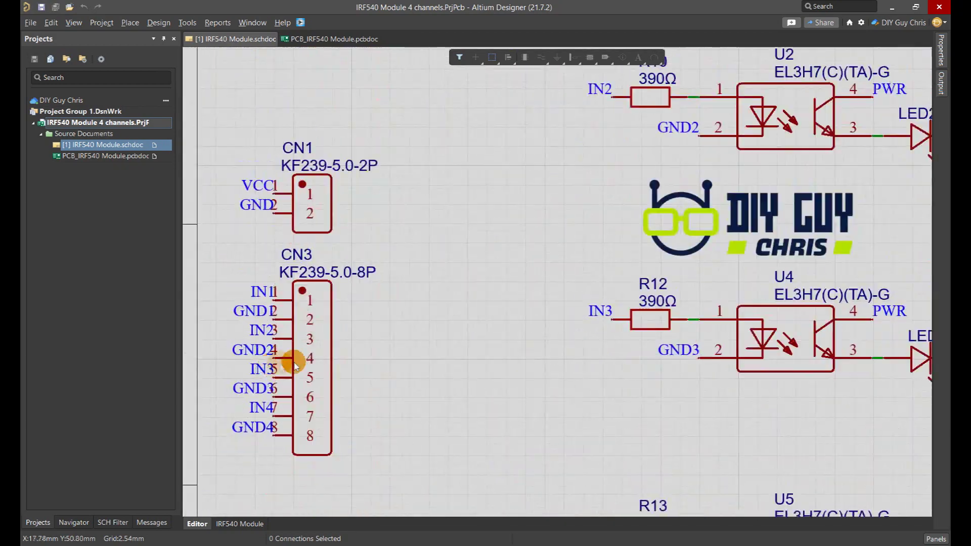
{"action": "scroll", "coordinate": [835, 336], "scroll_direction": "up", "scroll_amount": 5, "text": "ctrl"}
{"action": "scroll", "coordinate": [728, 334], "scroll_direction": "down", "scroll_amount": 2, "text": "ctrl"}
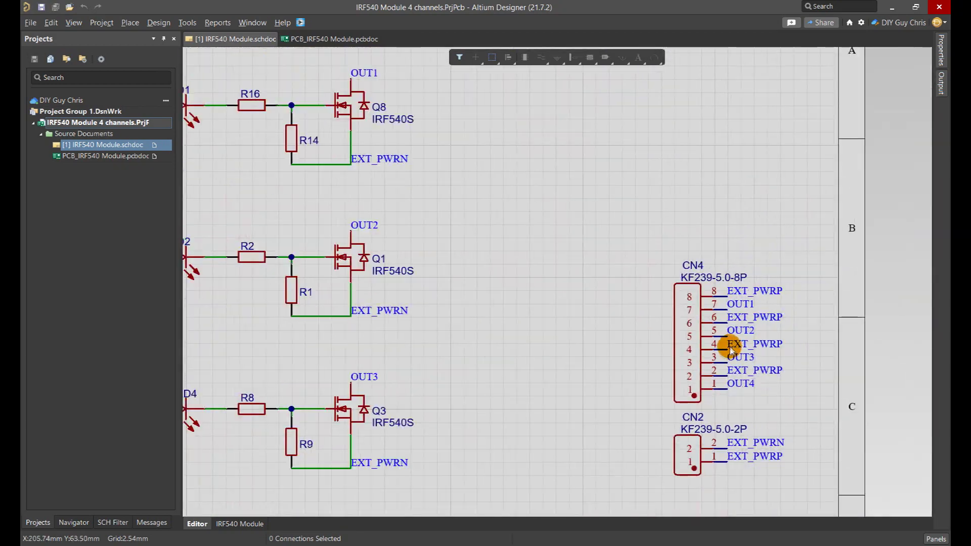
{"action": "scroll", "coordinate": [715, 453], "scroll_direction": "up", "scroll_amount": 2, "text": "ctrl"}
{"action": "scroll", "coordinate": [641, 299], "scroll_direction": "down", "scroll_amount": 3, "text": "ctrl"}
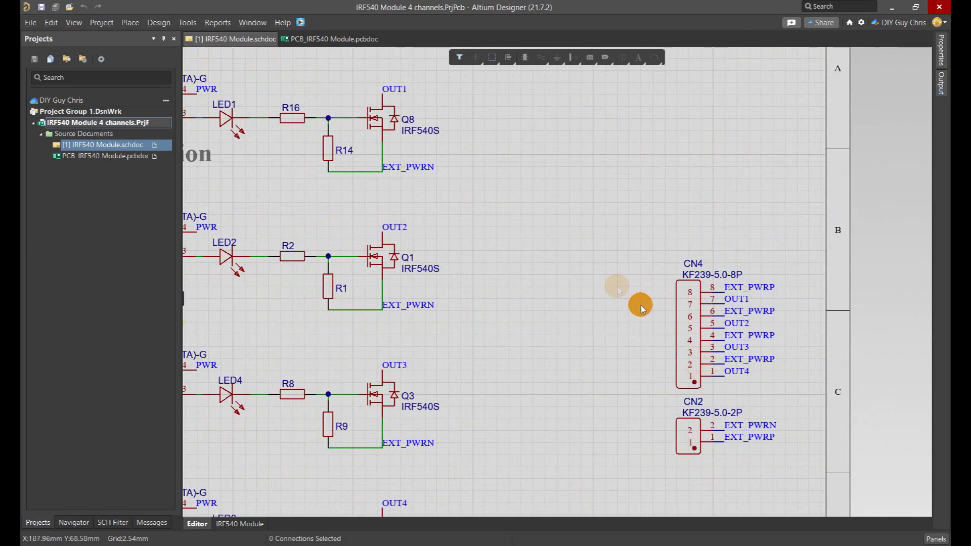
Step: Open the PCB_IRF540 Module layout and examine its input terminals, MOSFET areas and output terminals
{"action": "left_click", "coordinate": [331, 39]}
{"action": "scroll", "coordinate": [548, 226], "scroll_direction": "up", "scroll_amount": 2, "text": "ctrl"}
{"action": "scroll", "coordinate": [549, 226], "scroll_direction": "down", "scroll_amount": 2, "text": "ctrl"}
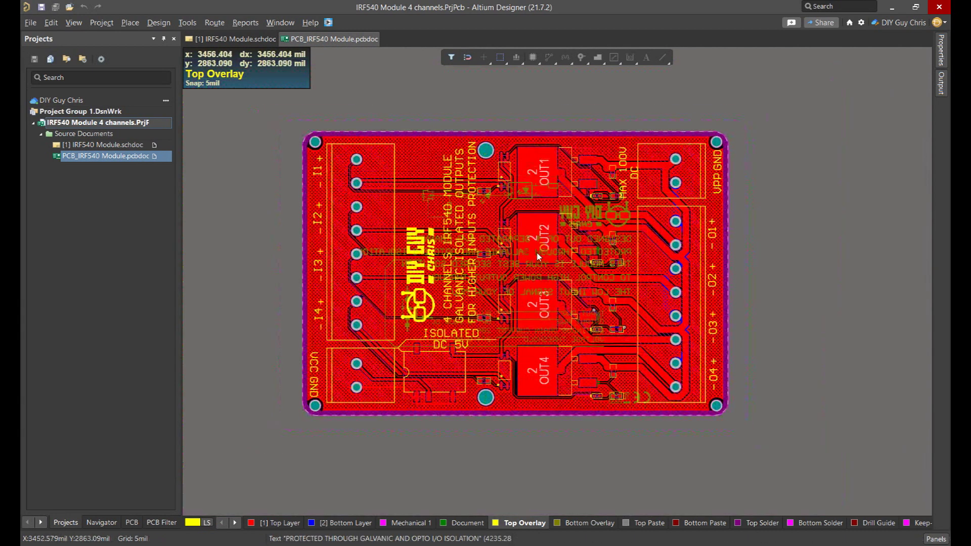
{"action": "scroll", "coordinate": [340, 313], "scroll_direction": "down", "scroll_amount": 1, "text": "ctrl"}
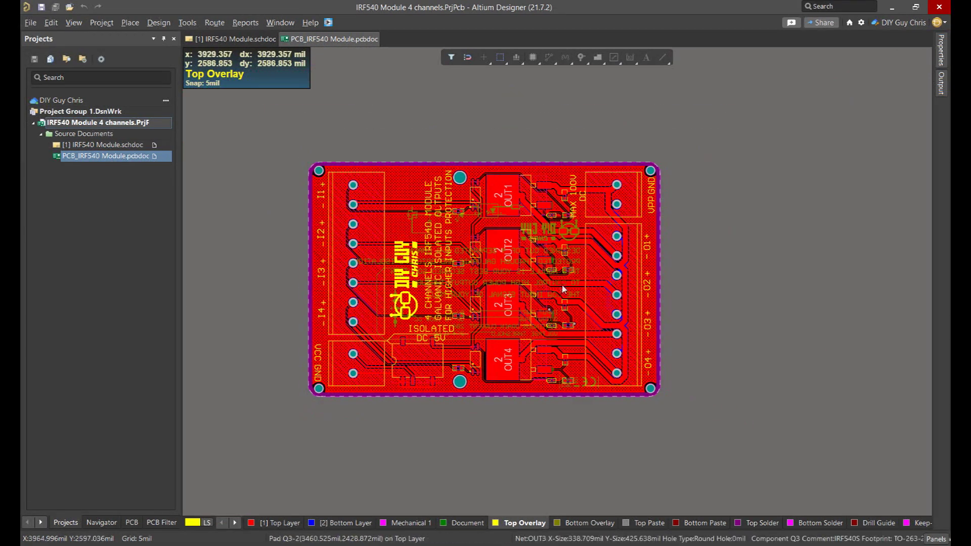
{"action": "scroll", "coordinate": [594, 282], "scroll_direction": "up", "scroll_amount": 1, "text": "ctrl"}
{"action": "scroll", "coordinate": [595, 282], "scroll_direction": "up", "scroll_amount": 1, "text": "ctrl"}
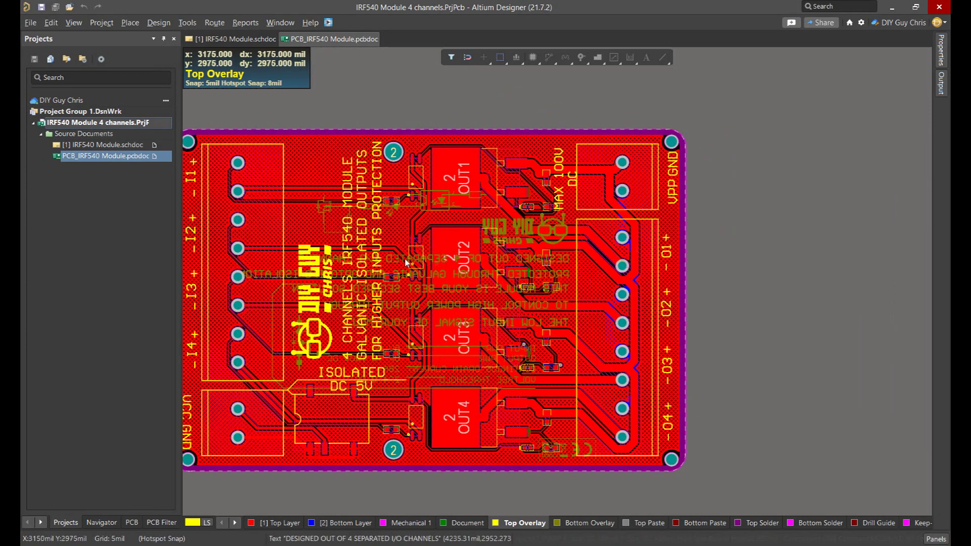
{"action": "scroll", "coordinate": [452, 257], "scroll_direction": "down", "scroll_amount": 2, "text": "ctrl"}
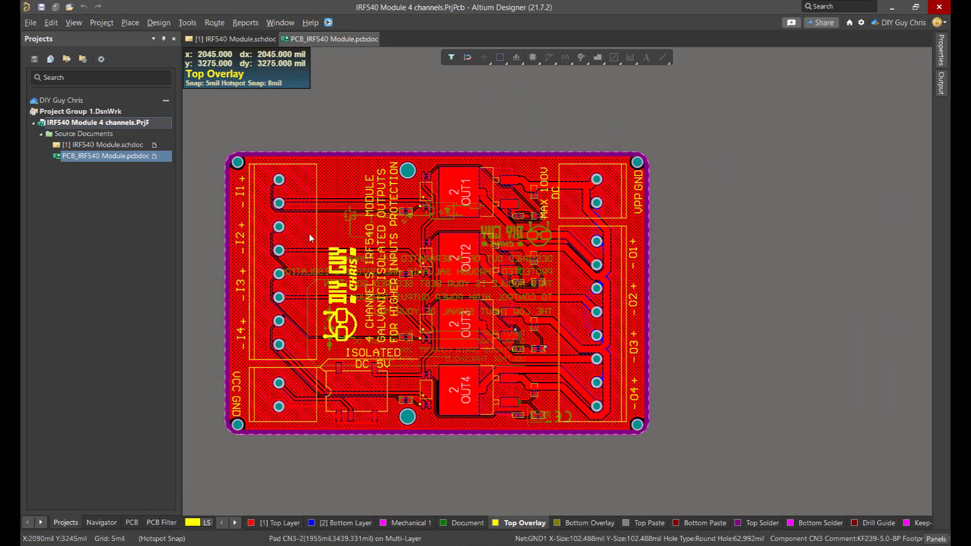
{"action": "scroll", "coordinate": [629, 315], "scroll_direction": "up", "scroll_amount": 1, "text": "ctrl"}
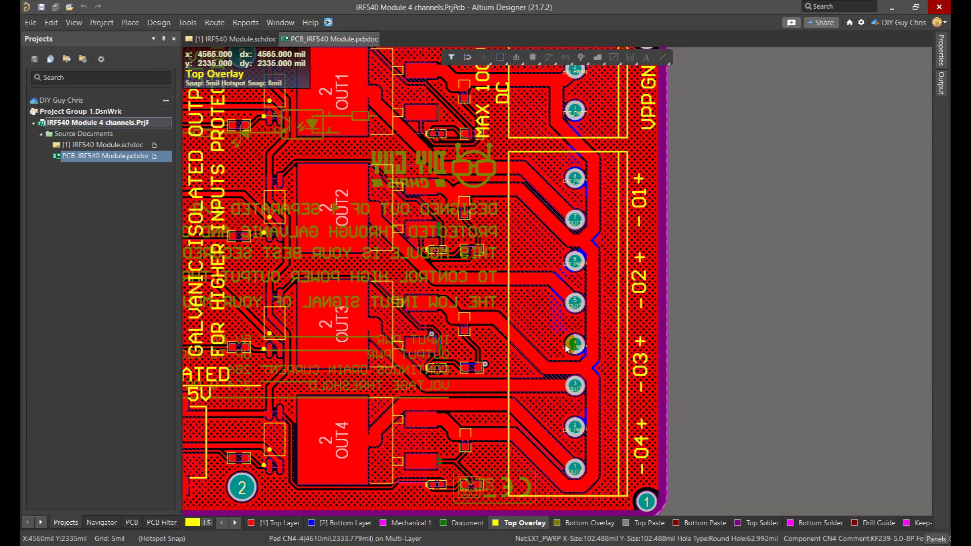
{"action": "scroll", "coordinate": [512, 245], "scroll_direction": "down", "scroll_amount": 3, "text": "ctrl"}
{"action": "scroll", "coordinate": [552, 254], "scroll_direction": "up", "scroll_amount": 3, "text": "ctrl"}
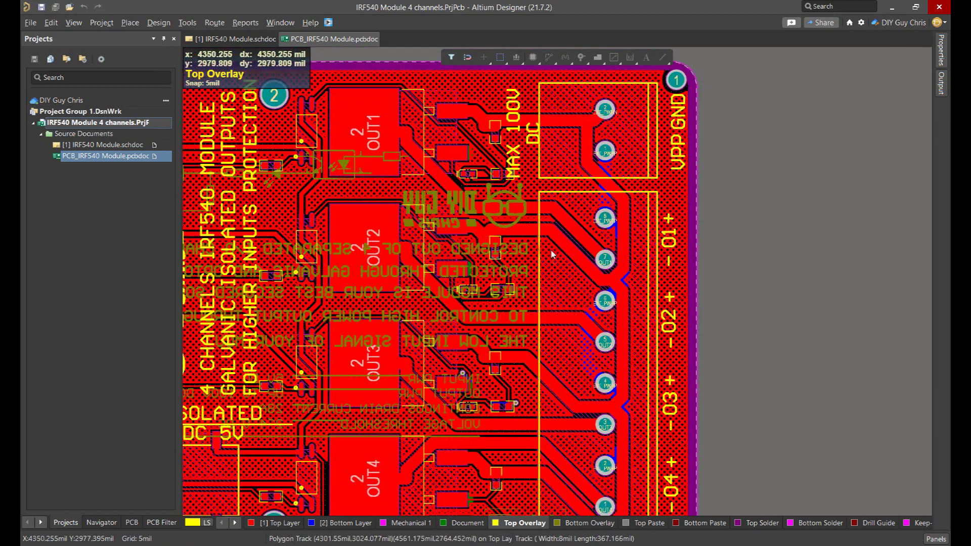
Step: Select the OUT2 track segment on the top layer and inspect its width and other properties
{"action": "left_click", "coordinate": [560, 394]}
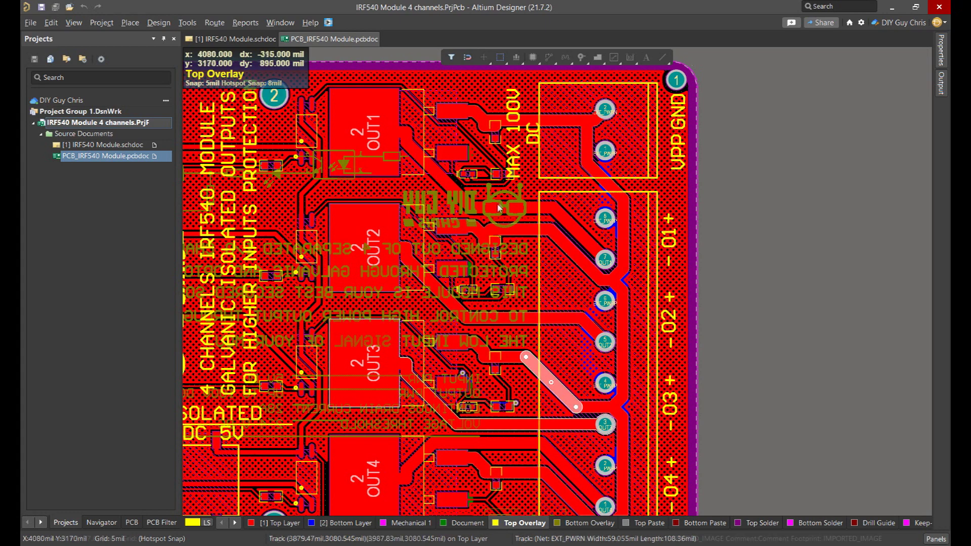
{"action": "scroll", "coordinate": [499, 199], "scroll_direction": "down", "scroll_amount": 2, "text": "ctrl"}
{"action": "left_click", "coordinate": [553, 293]}
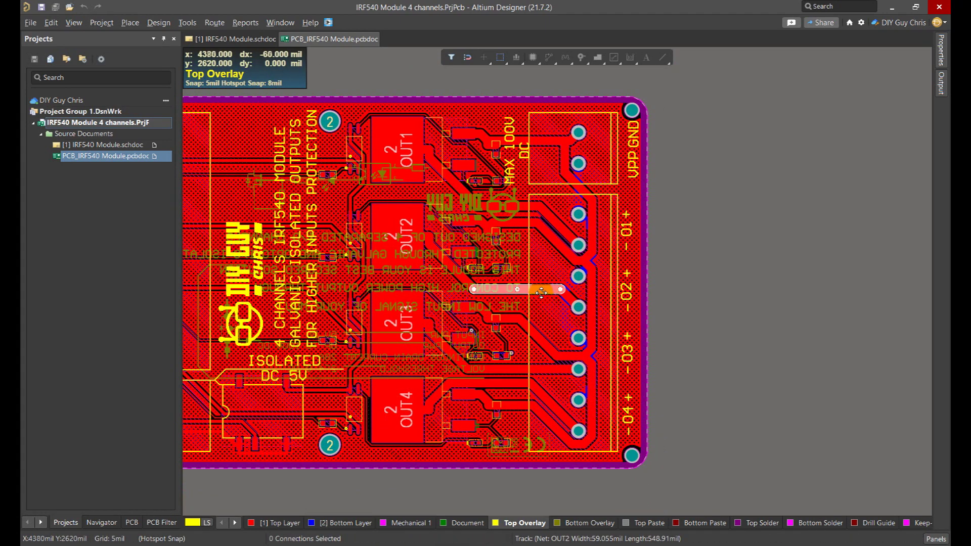
{"action": "left_click", "coordinate": [942, 55]}
{"action": "scroll", "coordinate": [862, 297], "scroll_direction": "down", "scroll_amount": 1}
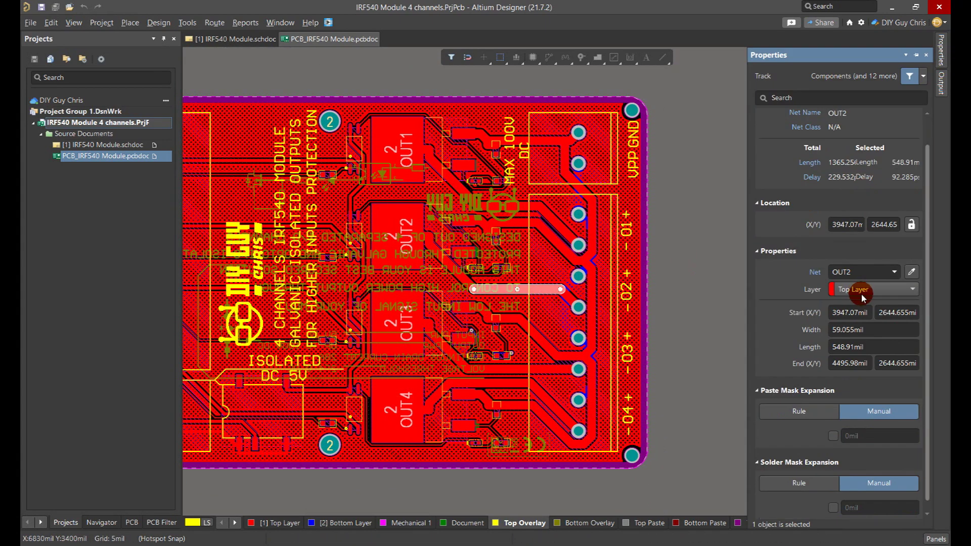
{"action": "scroll", "coordinate": [885, 344], "scroll_direction": "up", "scroll_amount": 1}
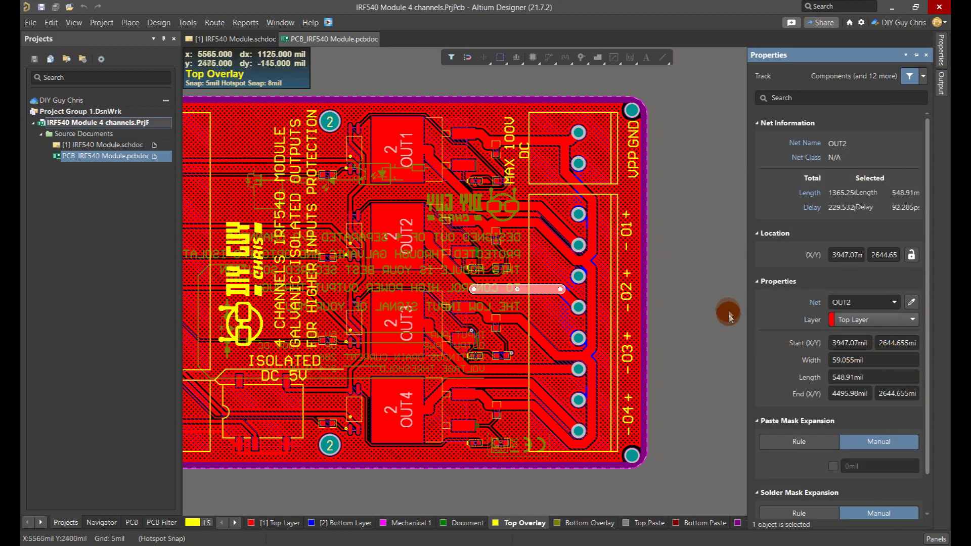
{"action": "left_click", "coordinate": [714, 295]}
Step: Examine the output tracks, the two holes between the input and output sections, and the board's corner holes
{"action": "scroll", "coordinate": [706, 259], "scroll_direction": "down", "scroll_amount": 2, "text": "ctrl"}
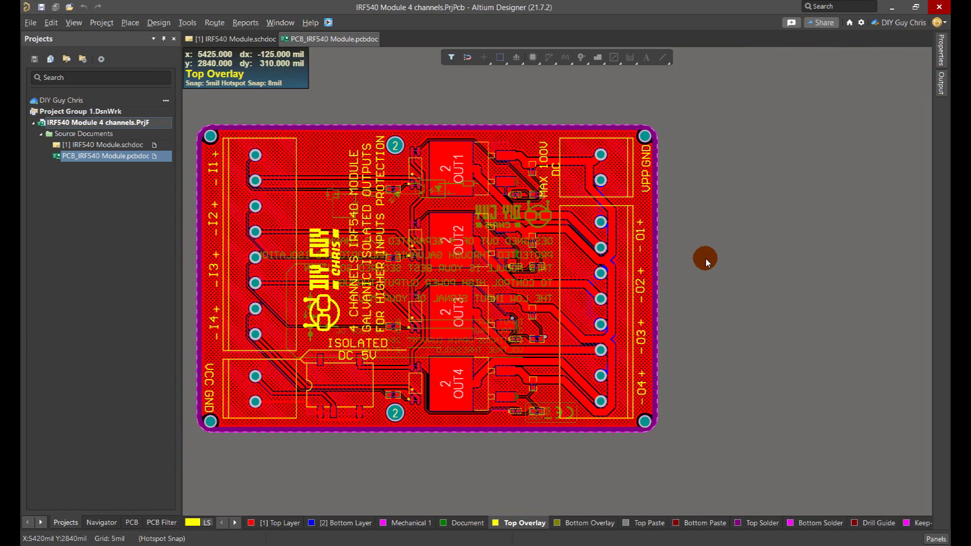
{"action": "scroll", "coordinate": [434, 301], "scroll_direction": "up", "scroll_amount": 4, "text": "ctrl"}
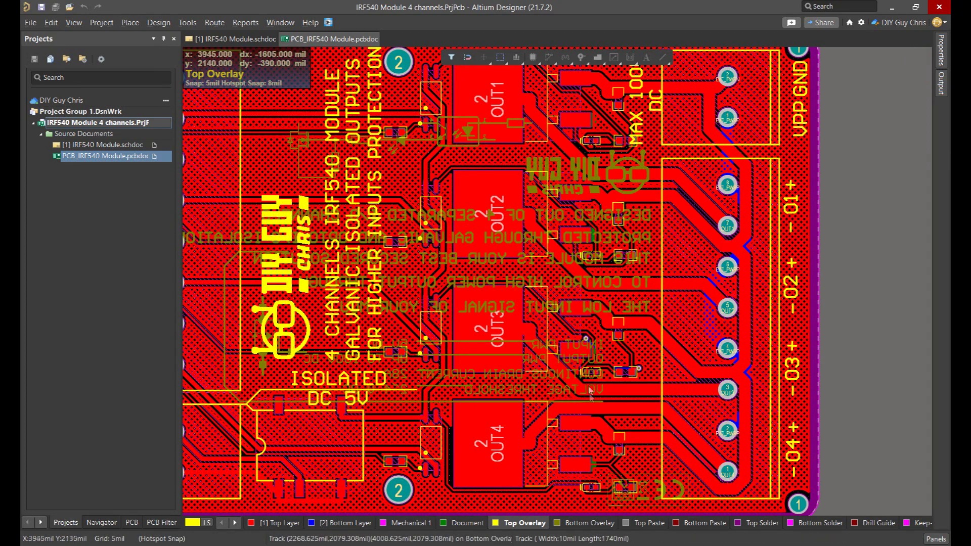
{"action": "scroll", "coordinate": [590, 399], "scroll_direction": "down", "scroll_amount": 5, "text": "ctrl"}
{"action": "scroll", "coordinate": [715, 243], "scroll_direction": "up", "scroll_amount": 4, "text": "ctrl"}
{"action": "scroll", "coordinate": [758, 202], "scroll_direction": "down", "scroll_amount": 3, "text": "ctrl"}
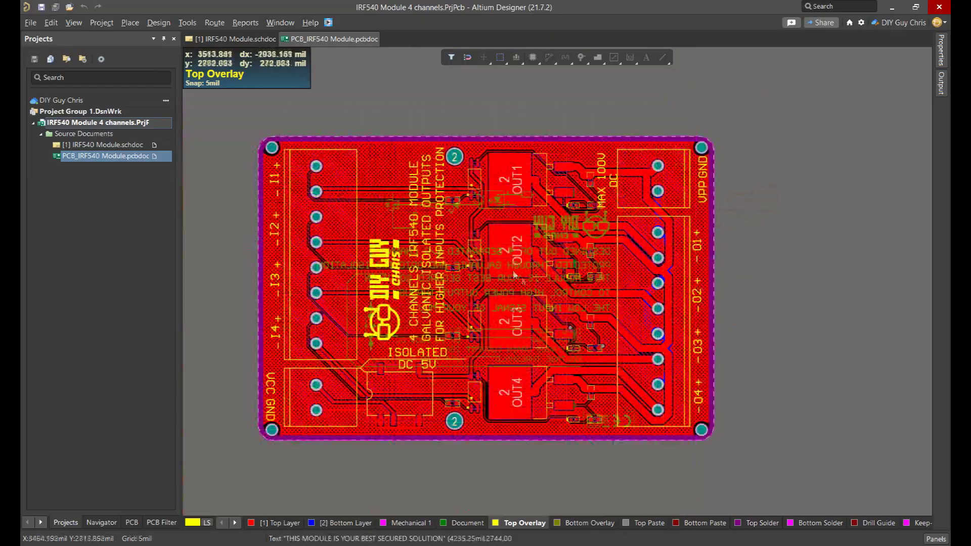
{"action": "scroll", "coordinate": [514, 274], "scroll_direction": "up", "scroll_amount": 2, "text": "ctrl"}
{"action": "scroll", "coordinate": [410, 96], "scroll_direction": "up", "scroll_amount": 3, "text": "ctrl"}
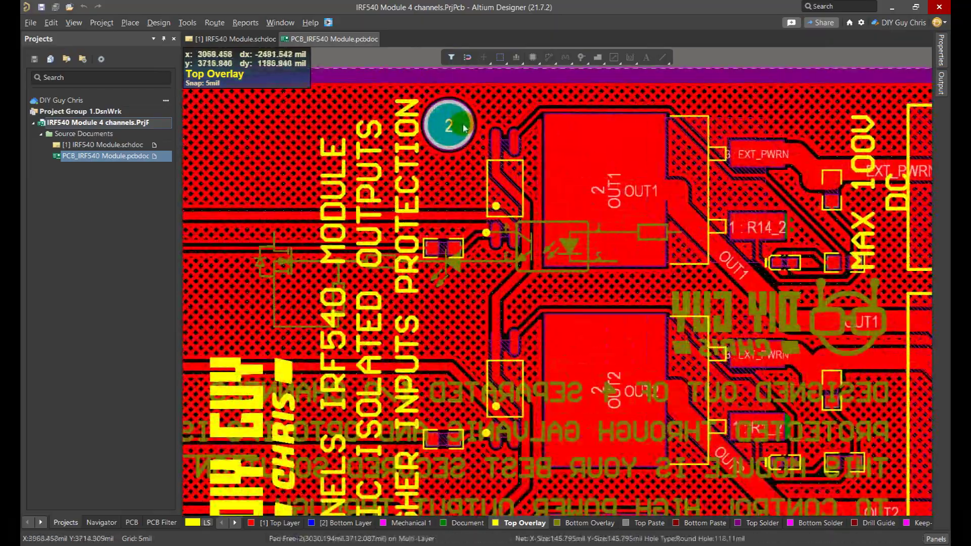
{"action": "scroll", "coordinate": [466, 296], "scroll_direction": "down", "scroll_amount": 6, "text": "ctrl"}
{"action": "scroll", "coordinate": [457, 333], "scroll_direction": "up", "scroll_amount": 5, "text": "ctrl"}
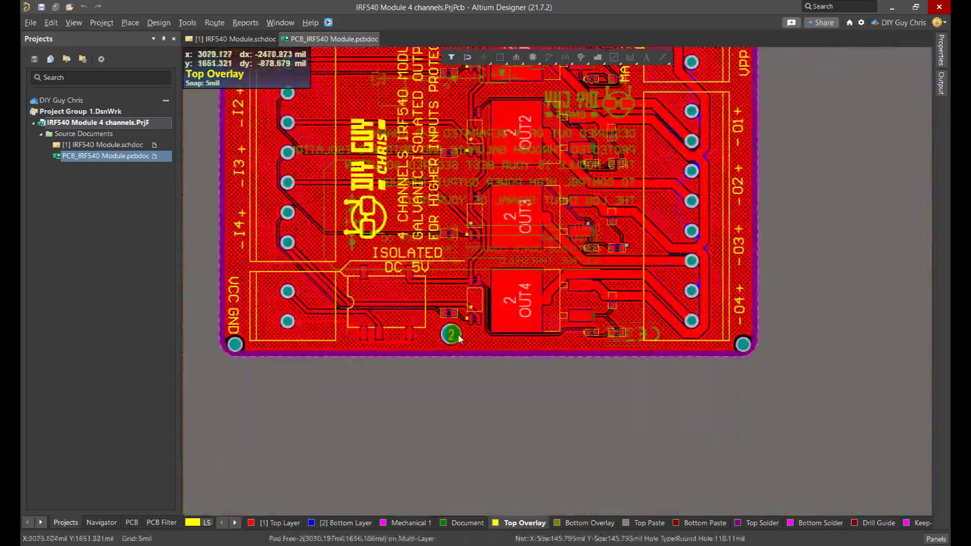
{"action": "scroll", "coordinate": [510, 346], "scroll_direction": "down", "scroll_amount": 5, "text": "ctrl"}
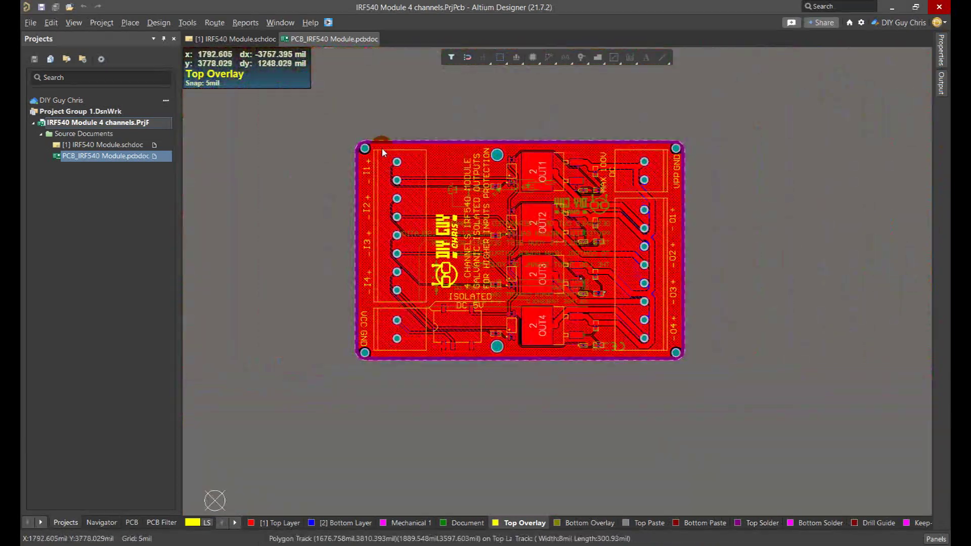
{"action": "scroll", "coordinate": [383, 152], "scroll_direction": "up", "scroll_amount": 2, "text": "ctrl"}
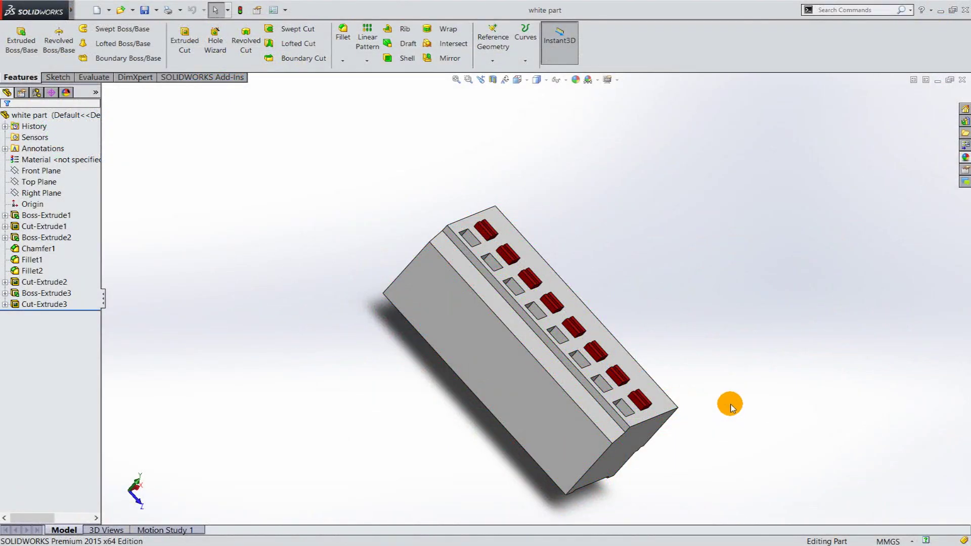
Step: Switch to SOLIDWORKS and view the eight-way terminal block model from another angle
{"action": "middle_click_drag", "start_coordinate": [730, 405], "coordinate": [804, 425]}
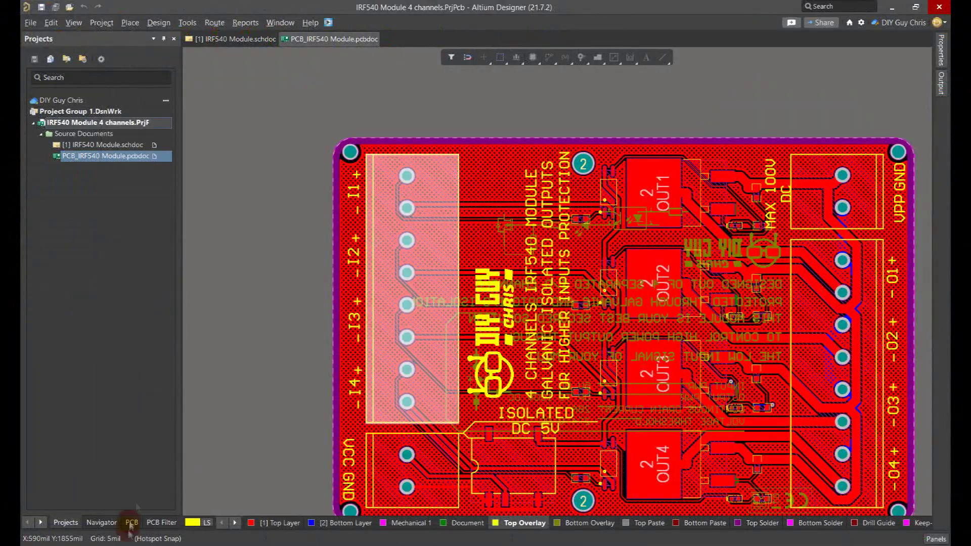
Step: Embed the "white part" model file as the generic 3D body of connector CN3
{"action": "left_click", "coordinate": [131, 522]}
{"action": "left_click", "coordinate": [57, 121]}
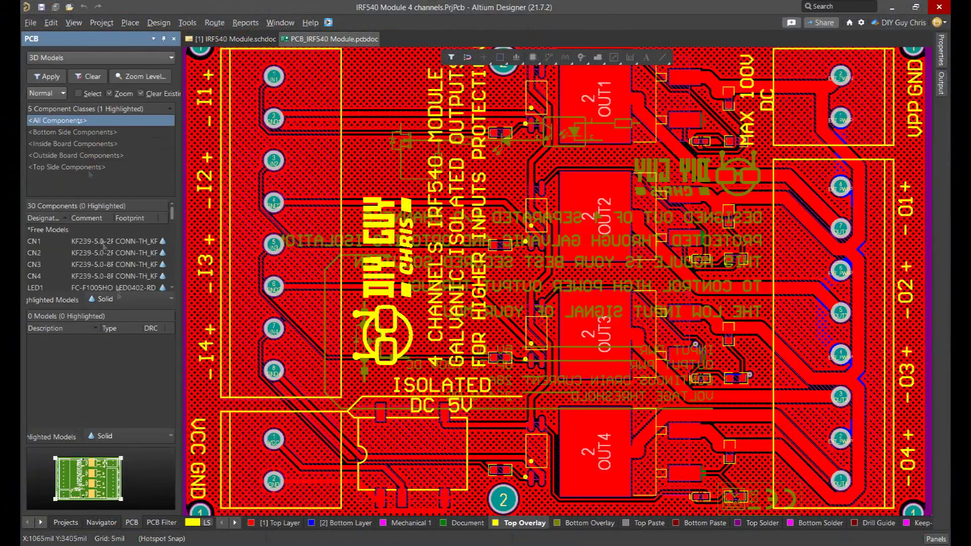
{"action": "left_click", "coordinate": [55, 250]}
{"action": "double_click", "coordinate": [67, 344]}
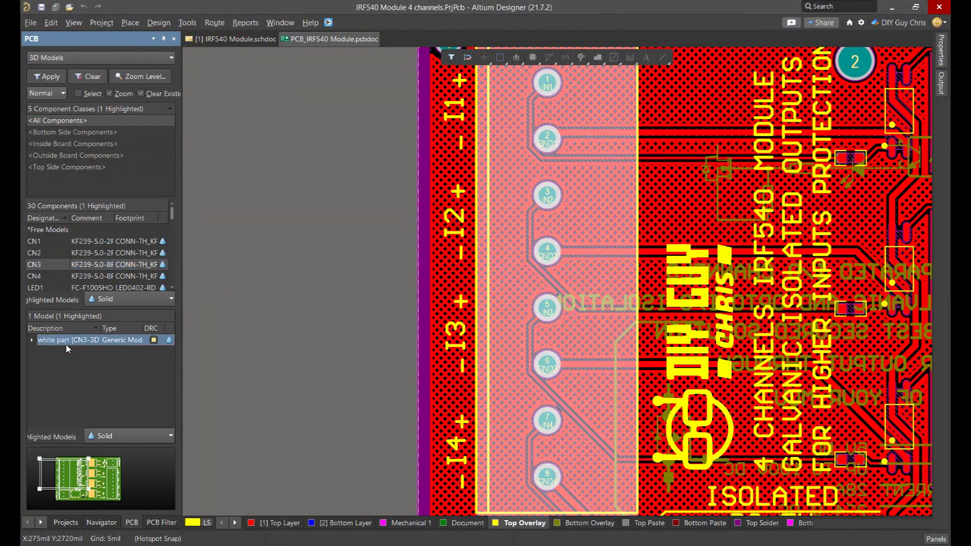
{"action": "left_click", "coordinate": [898, 416]}
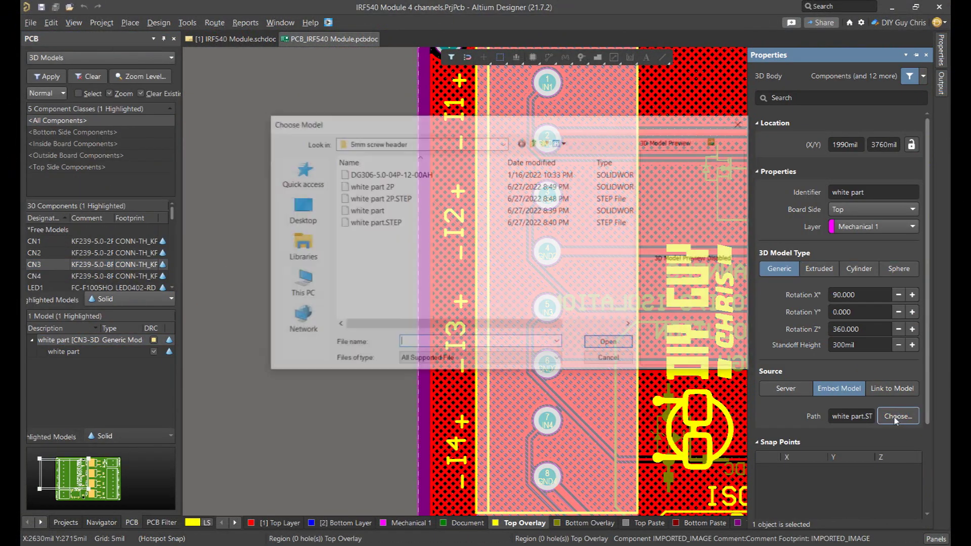
{"action": "double_click", "coordinate": [374, 211]}
Step: Switch the board to 3D Layout Mode and flip it to inspect its underside
{"action": "left_click", "coordinate": [80, 23]}
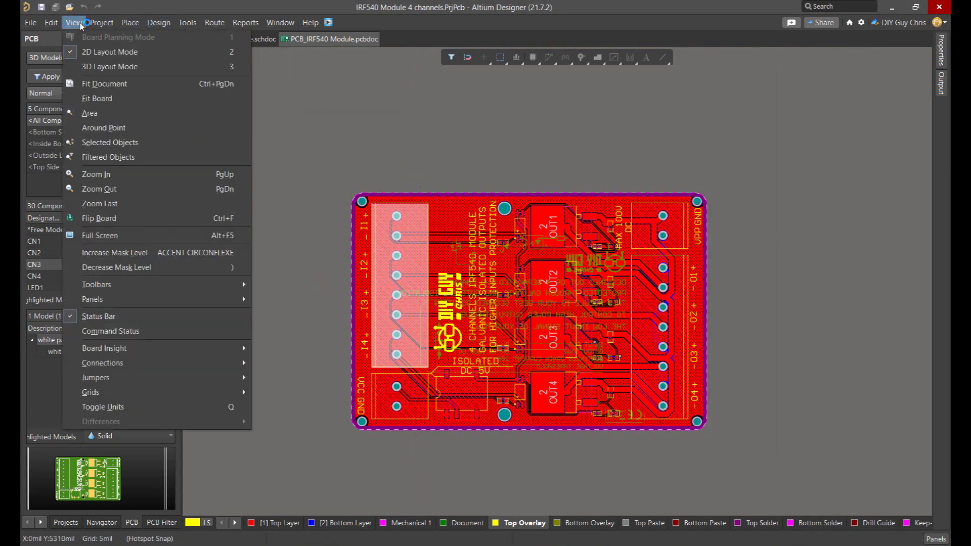
{"action": "left_click", "coordinate": [99, 67]}
{"action": "right_click_drag", "start_coordinate": [598, 375], "coordinate": [612, 238], "text": "shift"}
{"action": "key", "text": "v"}
{"action": "key", "text": "b"}
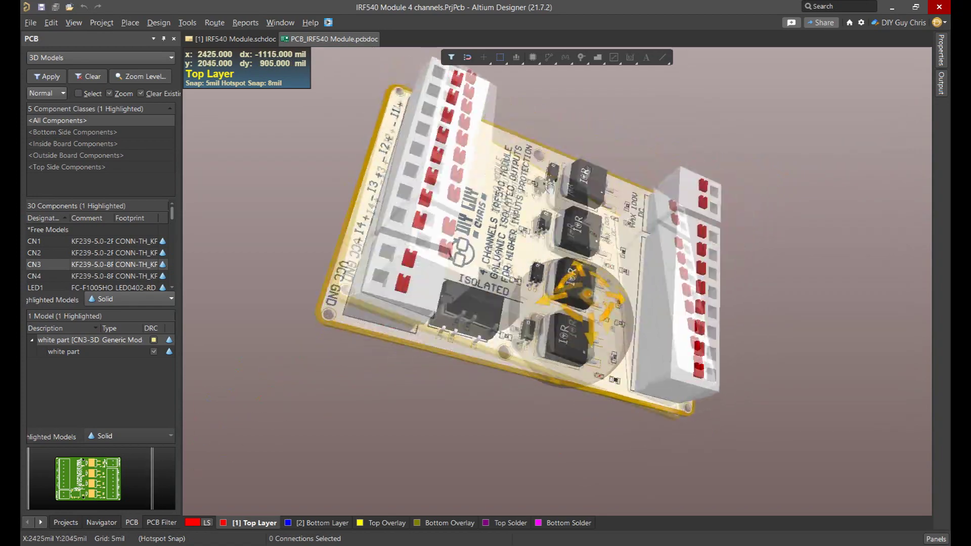
{"action": "right_click_drag", "start_coordinate": [468, 379], "coordinate": [445, 374], "text": "shift"}
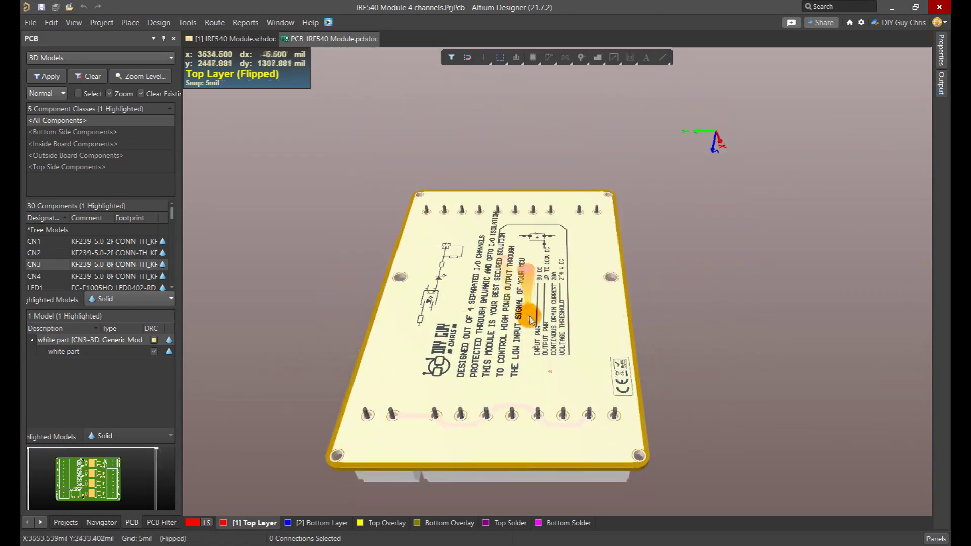
Step: Inspect the underside up close, then flip the board back to view the terminal blocks and MOSFETs on top
{"action": "scroll", "coordinate": [445, 375], "scroll_direction": "up", "scroll_amount": 5, "text": "ctrl"}
{"action": "right_click_drag", "start_coordinate": [383, 364], "coordinate": [673, 230], "text": "shift"}
{"action": "key", "text": "v"}
{"action": "key", "text": "b"}
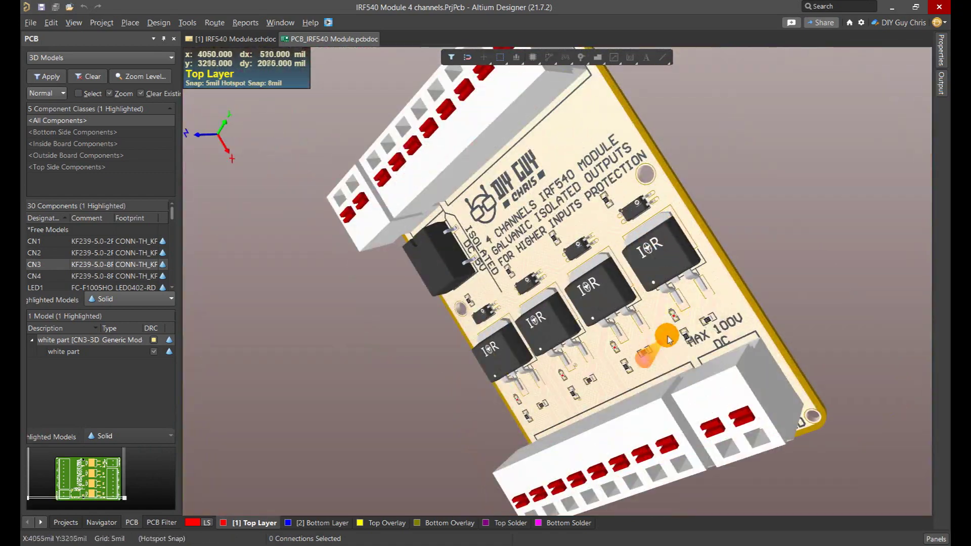
{"action": "right_click_drag", "start_coordinate": [669, 340], "coordinate": [643, 253], "text": "shift"}
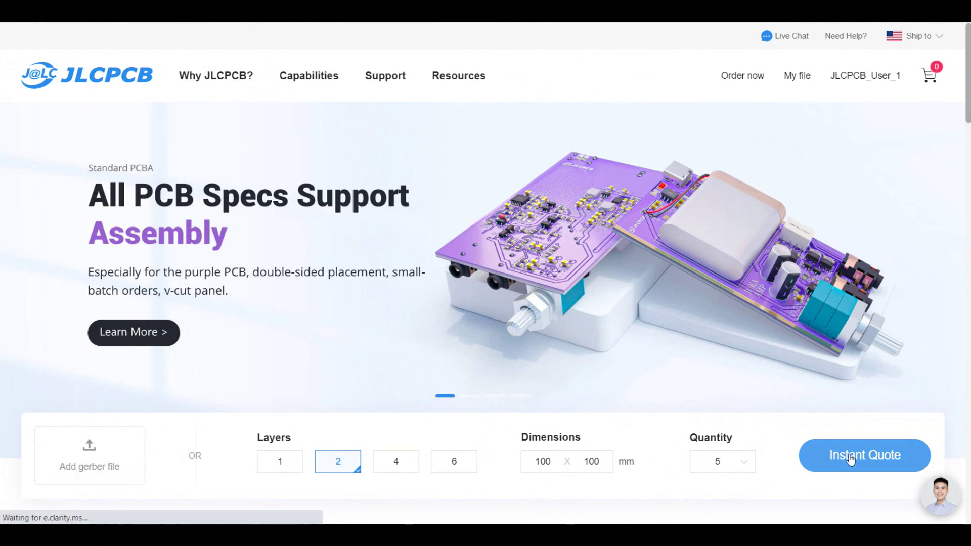
Step: Switch to the JLCPCB website, start an instant quote and upload the board's gerber file
{"action": "left_click", "coordinate": [851, 459]}
{"action": "left_click", "coordinate": [380, 273]}
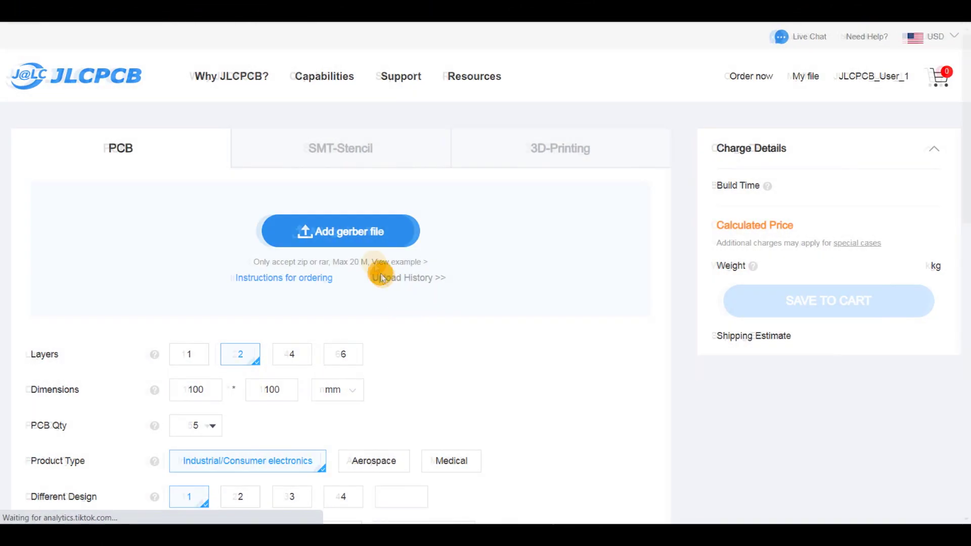
{"action": "double_click", "coordinate": [159, 67]}
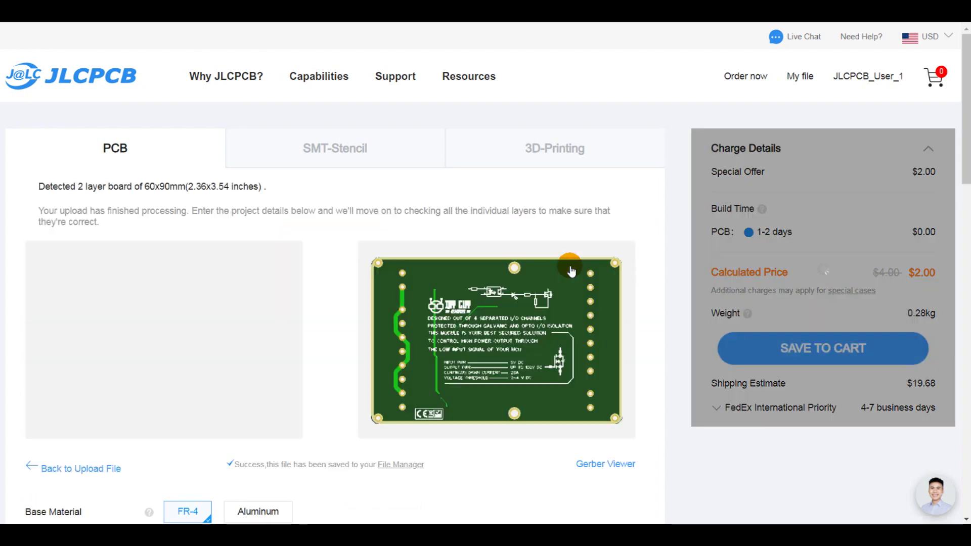
Step: Set the PCB color to White and the surface finish to ENIG-RoHS, and check both board previews
{"action": "scroll", "coordinate": [569, 265], "scroll_direction": "down", "scroll_amount": 10}
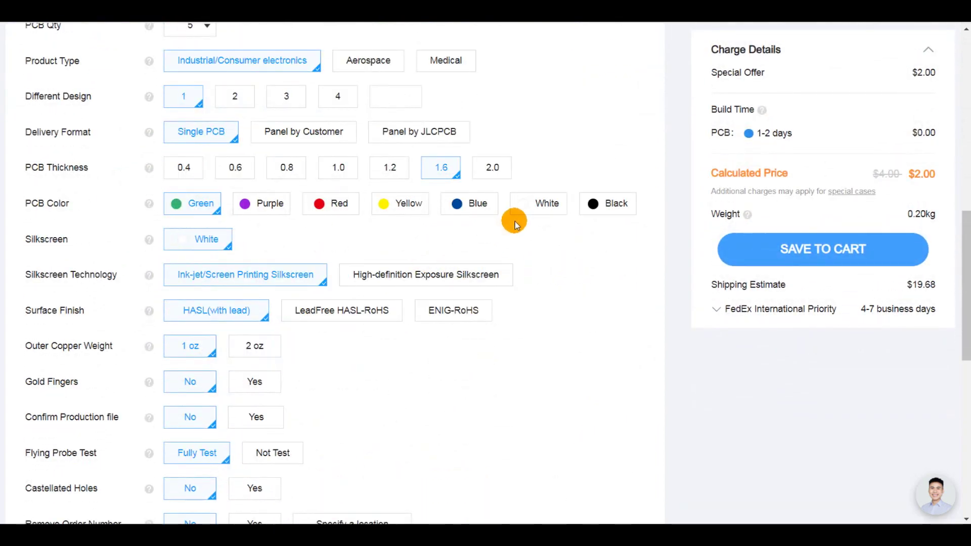
{"action": "left_click", "coordinate": [526, 210]}
{"action": "left_click", "coordinate": [453, 310]}
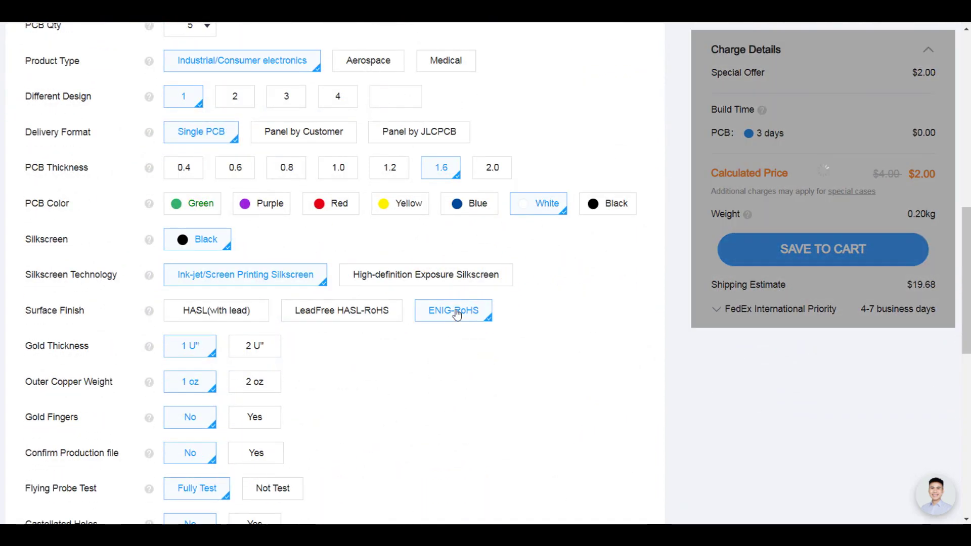
{"action": "scroll", "coordinate": [536, 297], "scroll_direction": "down", "scroll_amount": 8}
{"action": "scroll", "coordinate": [536, 297], "scroll_direction": "up", "scroll_amount": 13}
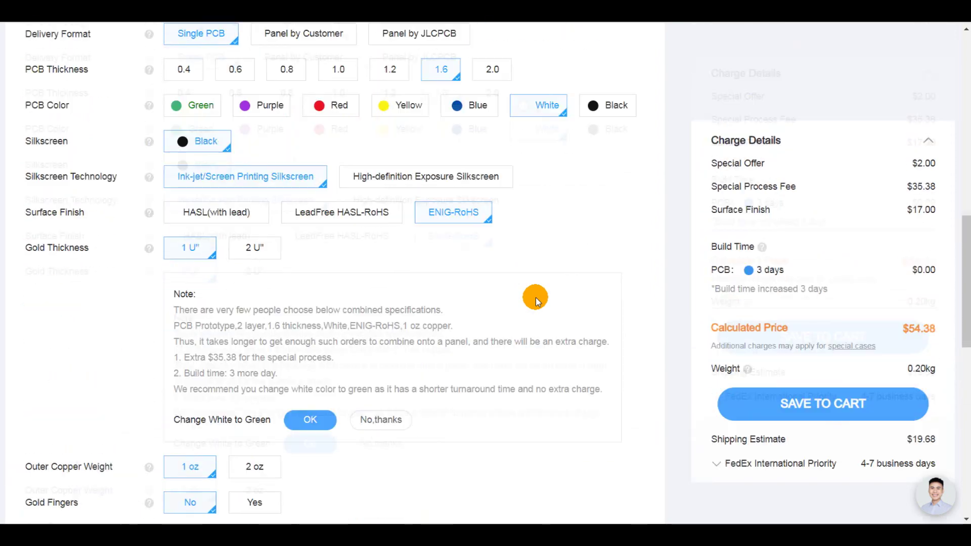
{"action": "scroll", "coordinate": [536, 298], "scroll_direction": "up", "scroll_amount": 6}
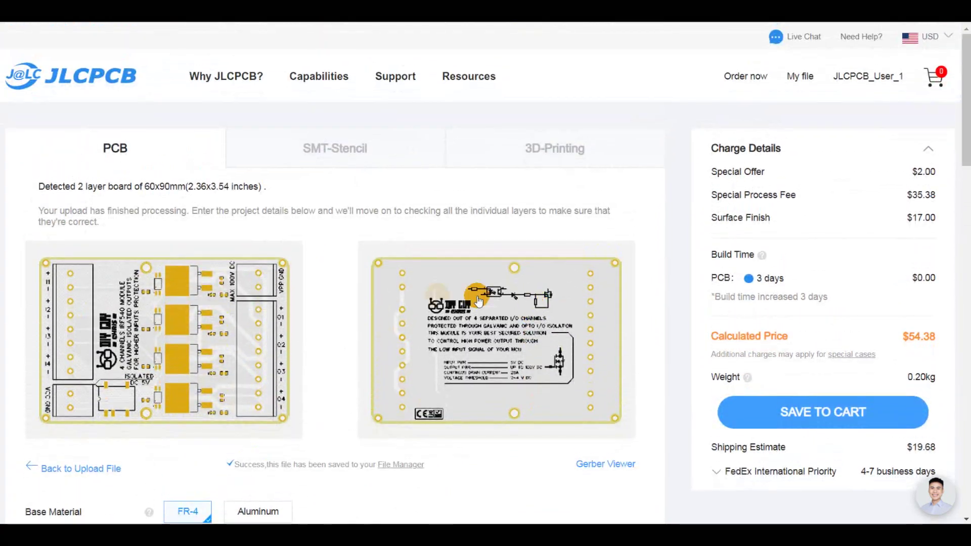
{"action": "scroll", "coordinate": [136, 324], "scroll_direction": "down", "scroll_amount": 1}
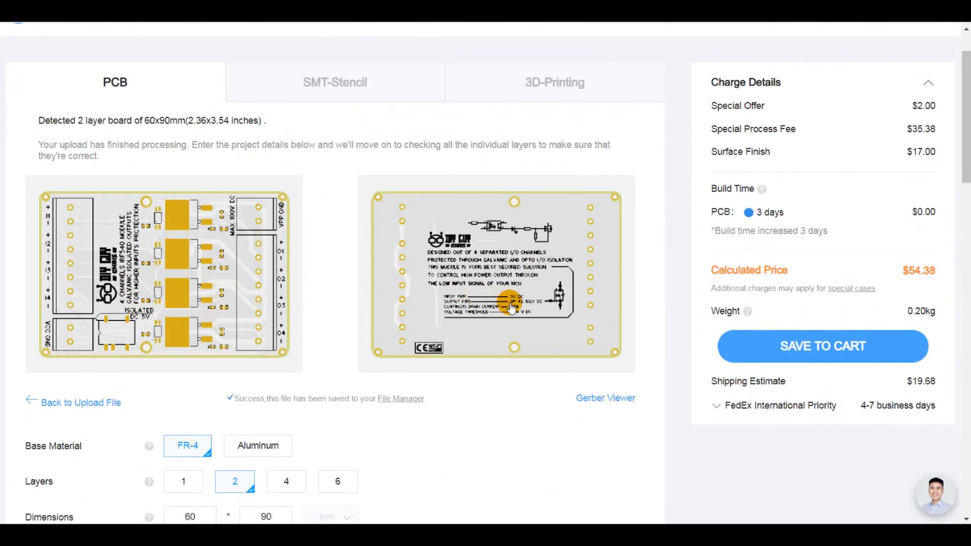
{"action": "scroll", "coordinate": [511, 306], "scroll_direction": "down", "scroll_amount": 2}
{"action": "scroll", "coordinate": [460, 219], "scroll_direction": "up", "scroll_amount": 1}
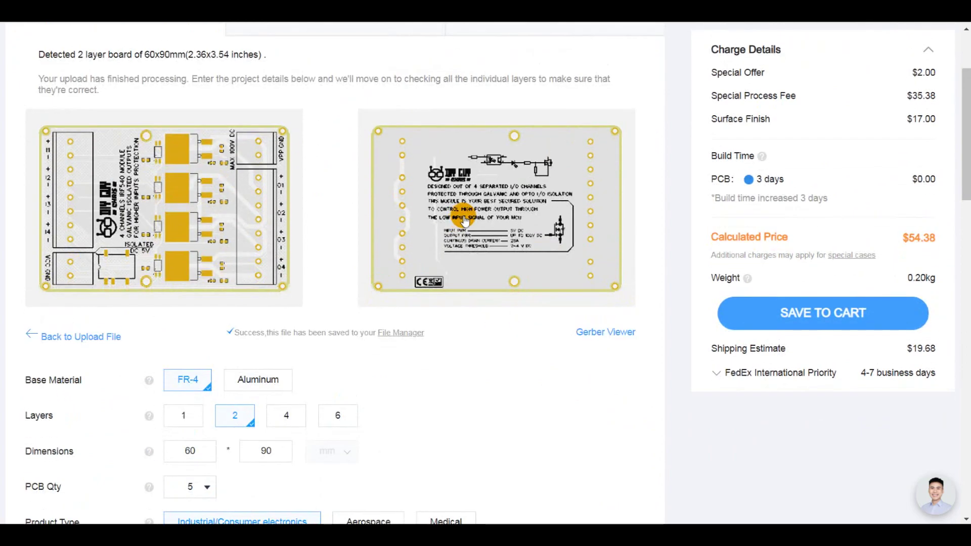
Step: Add a stencil to the PCB order and choose a customized size for it
{"action": "scroll", "coordinate": [468, 223], "scroll_direction": "down", "scroll_amount": 14}
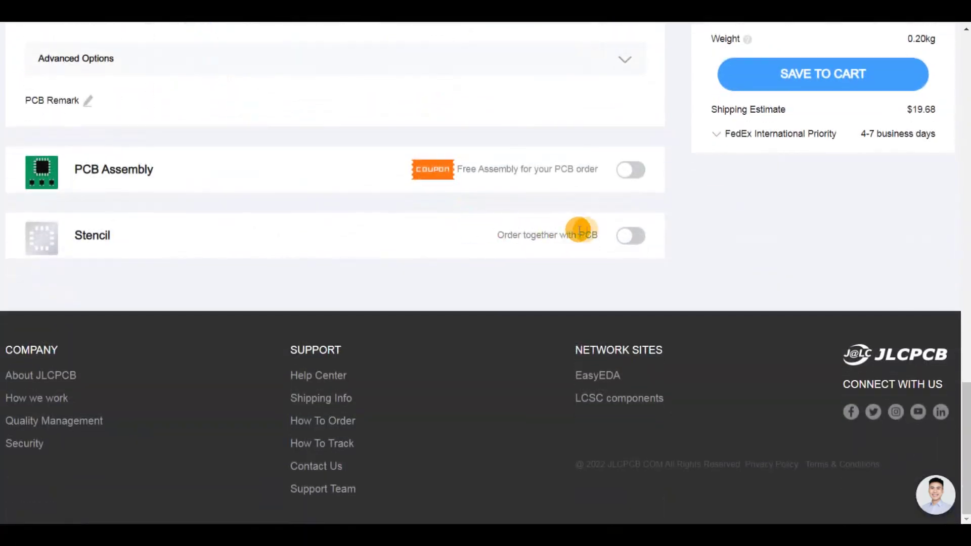
{"action": "left_click", "coordinate": [638, 239]}
{"action": "scroll", "coordinate": [509, 280], "scroll_direction": "down", "scroll_amount": 2}
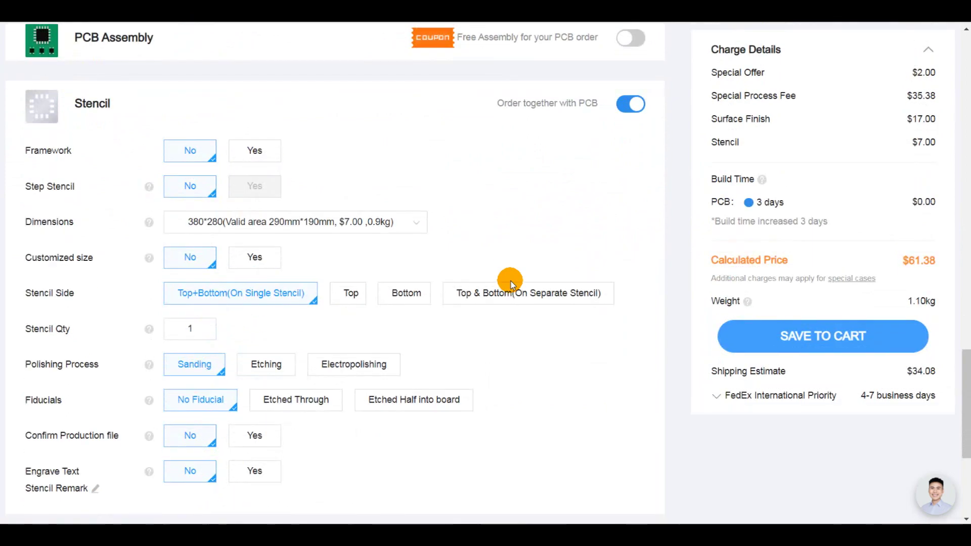
{"action": "scroll", "coordinate": [492, 277], "scroll_direction": "down", "scroll_amount": 1}
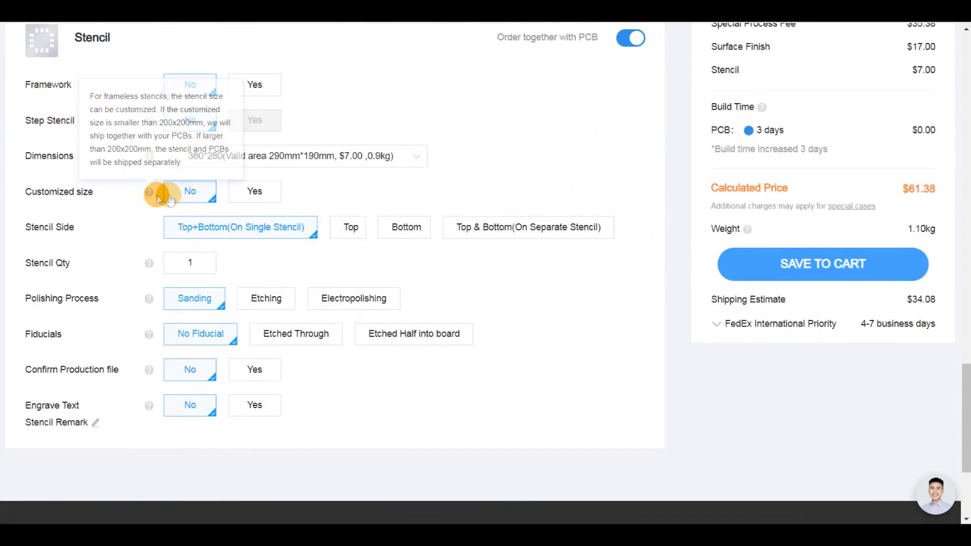
{"action": "left_click", "coordinate": [255, 198]}
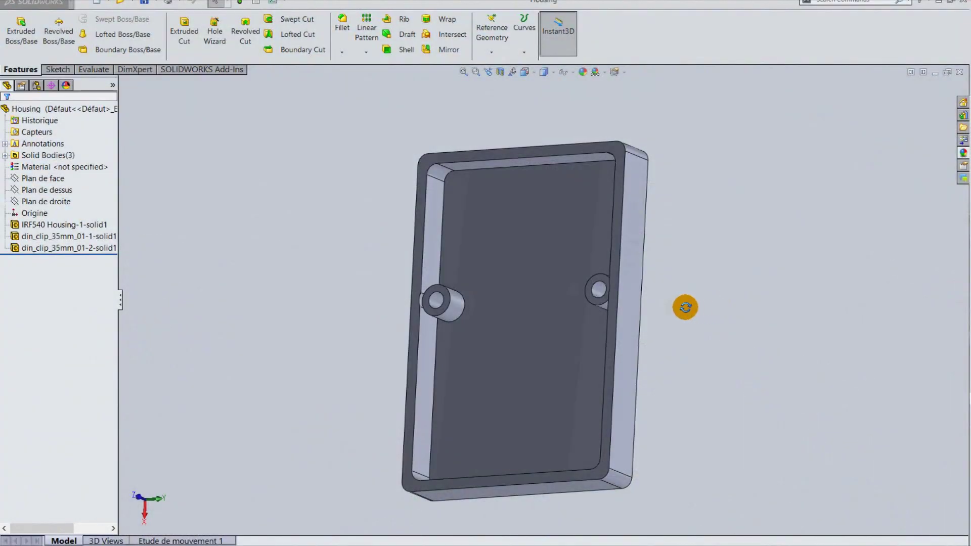
Step: Switch to SOLIDWORKS and examine the interior and mounting posts of the Housing model from different angles
{"action": "middle_click_drag", "start_coordinate": [686, 308], "coordinate": [618, 310]}
{"action": "middle_click_drag", "start_coordinate": [457, 309], "coordinate": [376, 309]}
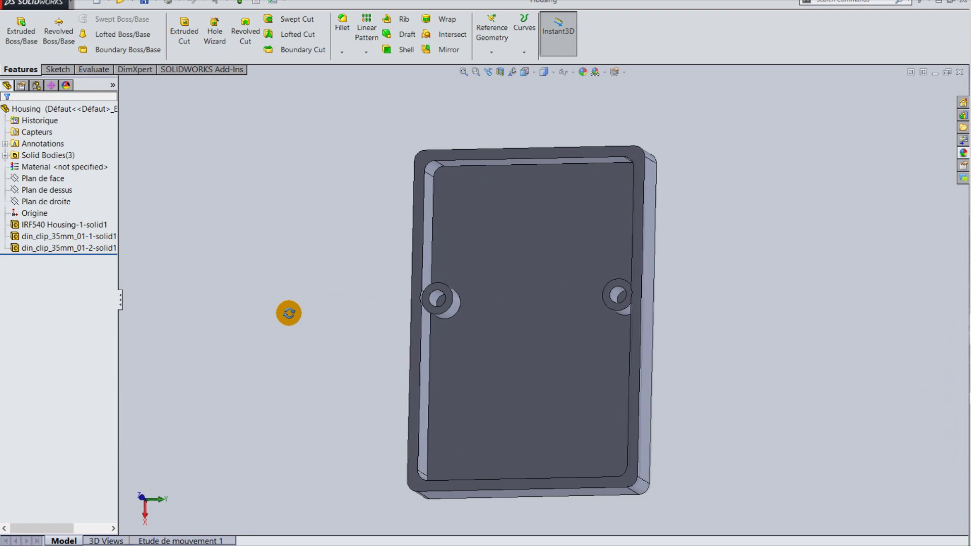
{"action": "scroll", "coordinate": [558, 316], "scroll_direction": "down", "scroll_amount": 3}
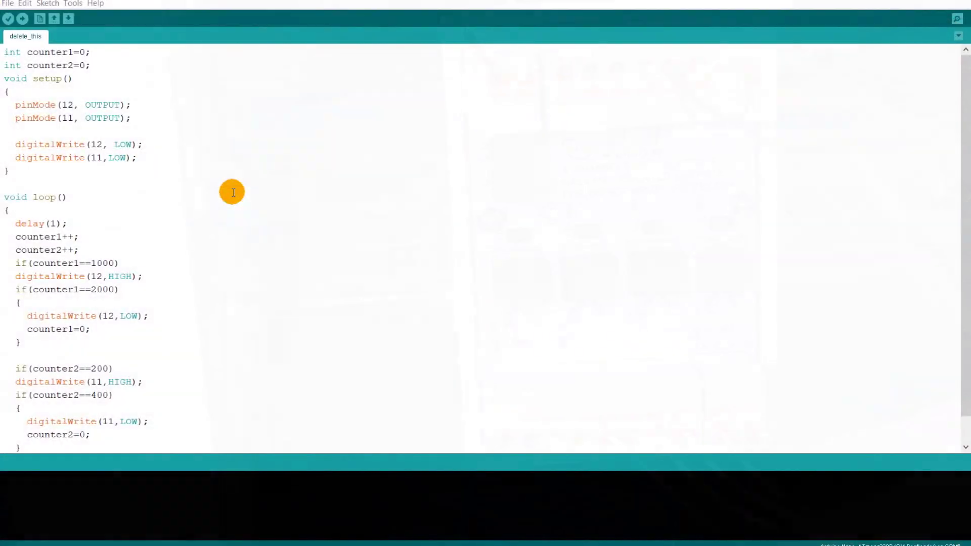
Step: Switch to the Arduino IDE and read through the sketch's setup and loop code controlling pins 12 and 11
{"action": "scroll", "coordinate": [263, 165], "scroll_direction": "down", "scroll_amount": 1}
{"action": "left_click", "coordinate": [263, 165]}
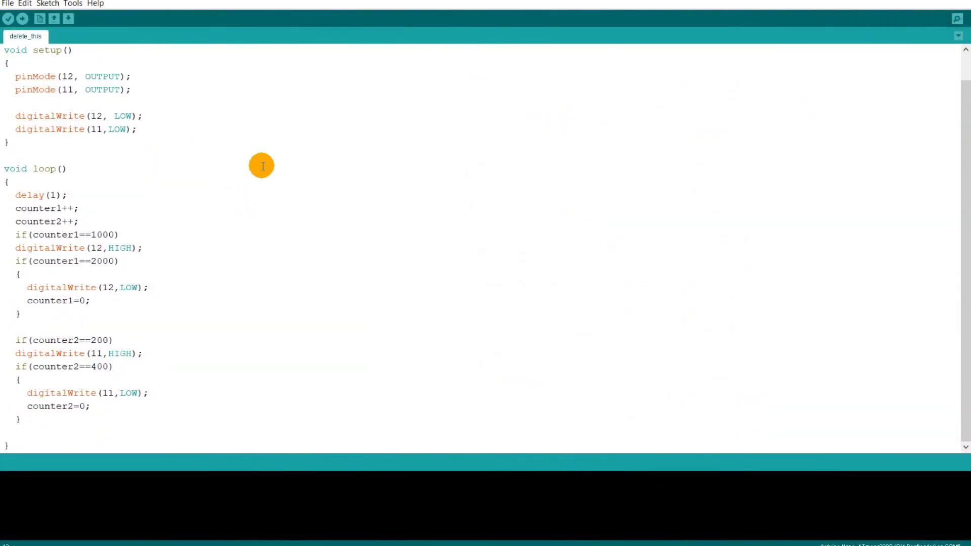
{"action": "scroll", "coordinate": [263, 181], "scroll_direction": "up", "scroll_amount": 1}
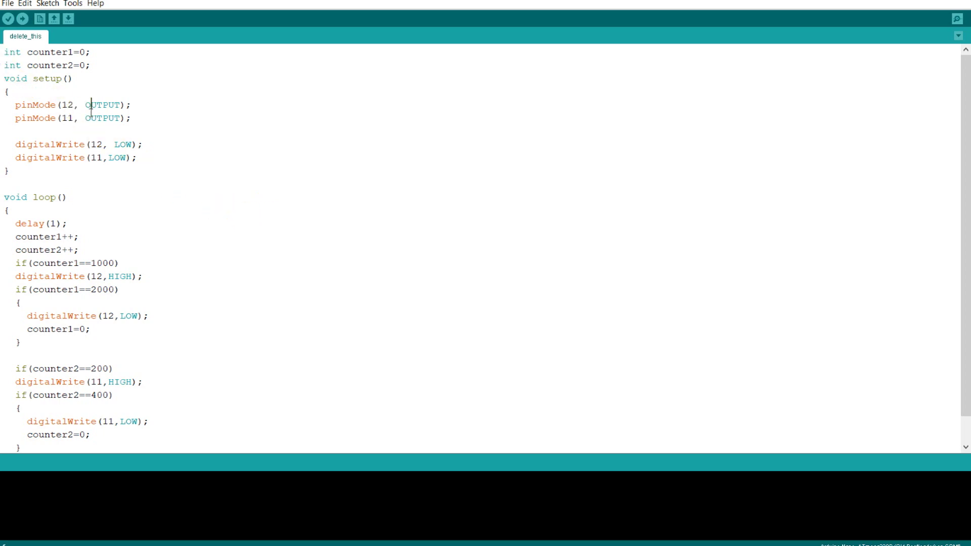
{"action": "key", "text": "ctrl+a"}
{"action": "left_click", "coordinate": [235, 202]}
{"action": "scroll", "coordinate": [240, 237], "scroll_direction": "up", "scroll_amount": 1}
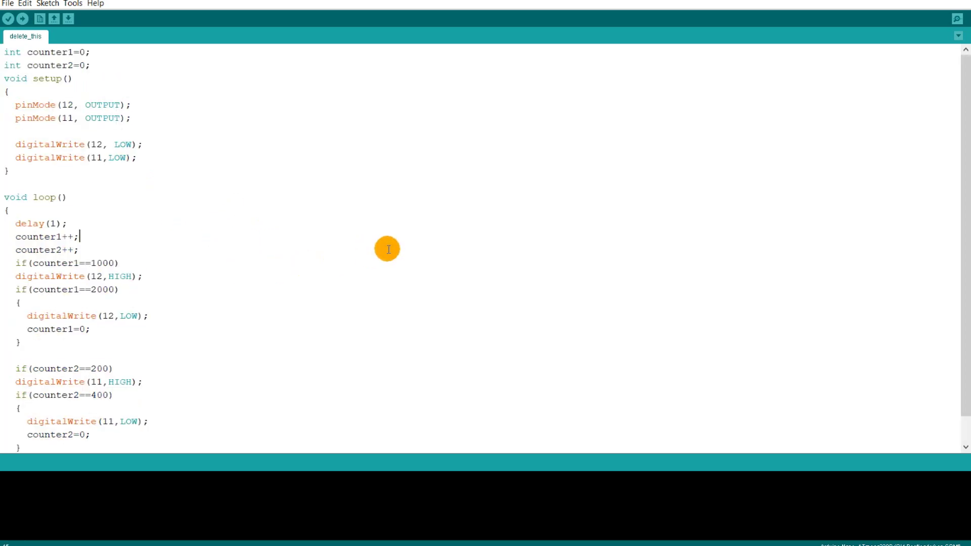